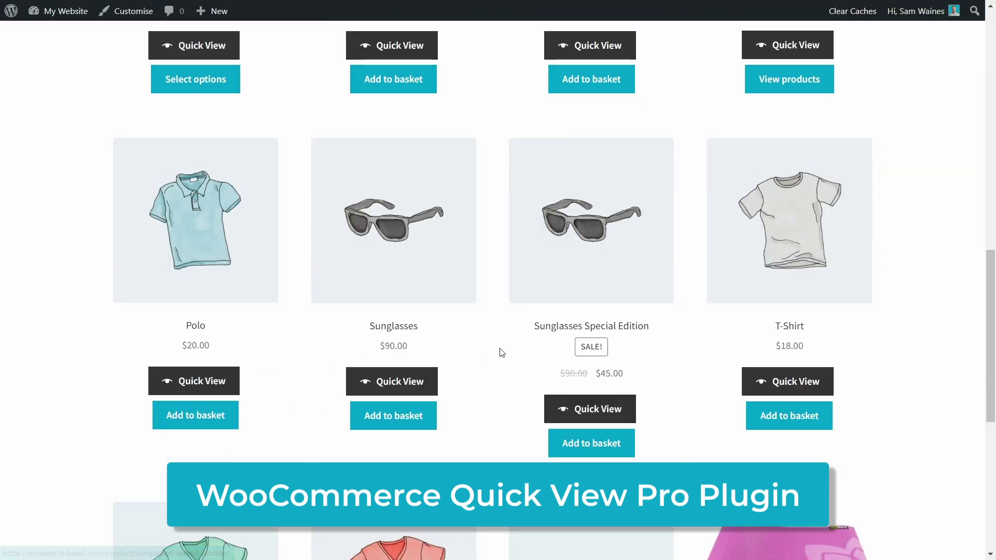
Open the V-Neck T-Shirt quick view and view its green and blue shirts and colour options
scroll(501, 352, down, 6)
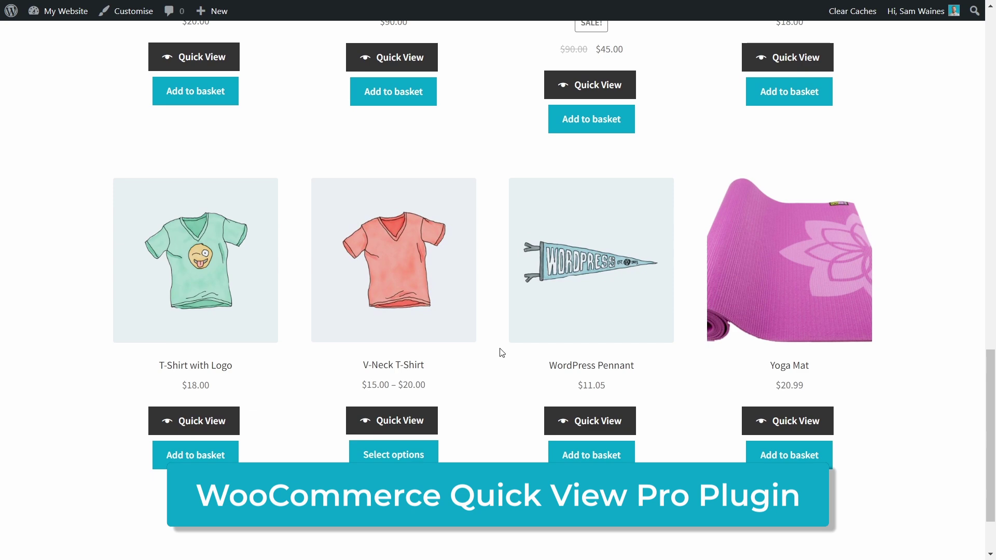
scroll(503, 353, down, 2)
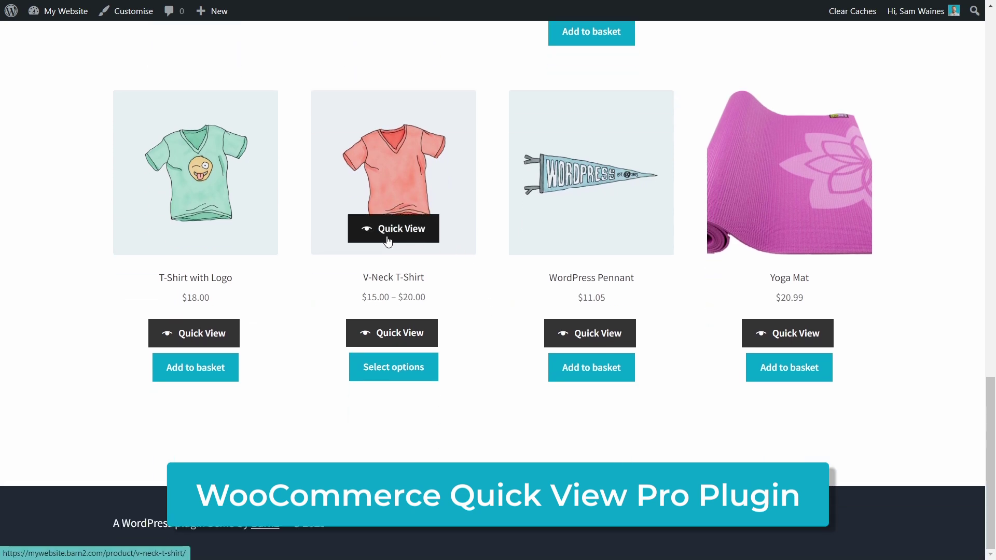
click(388, 240)
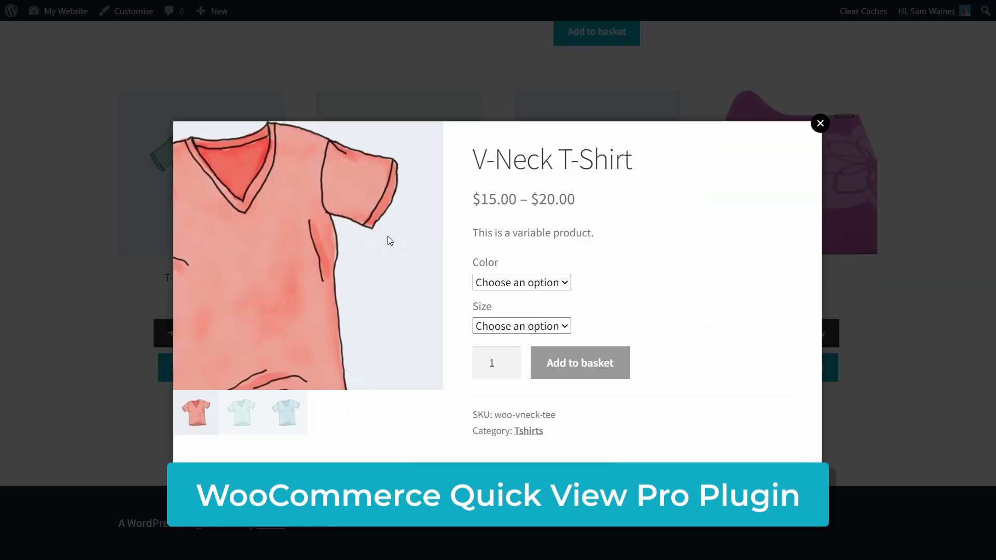
click(244, 422)
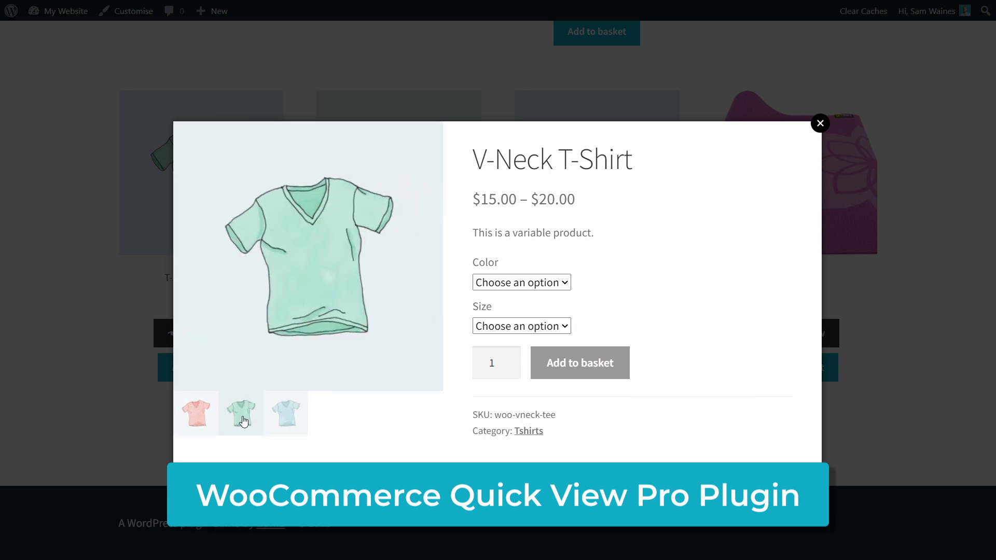
click(289, 418)
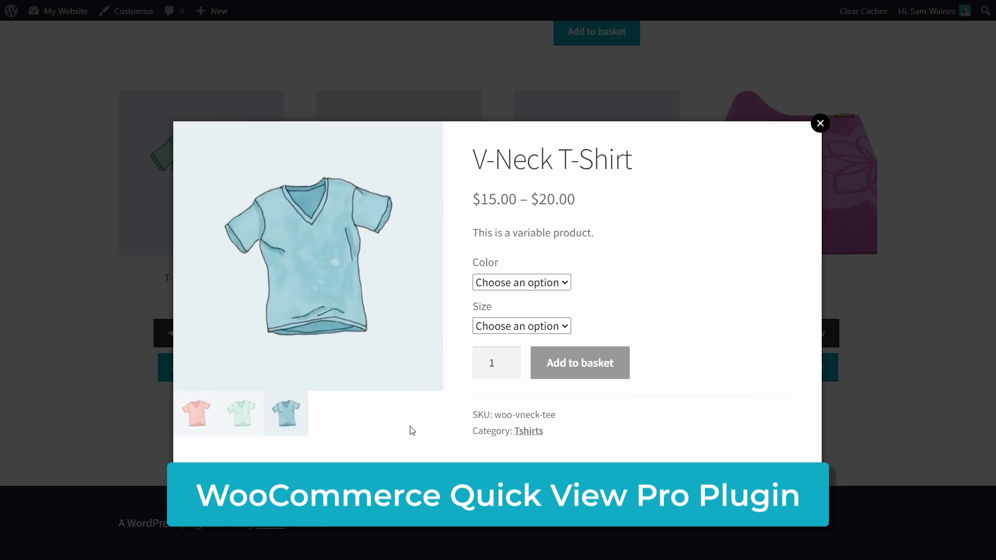
click(571, 283)
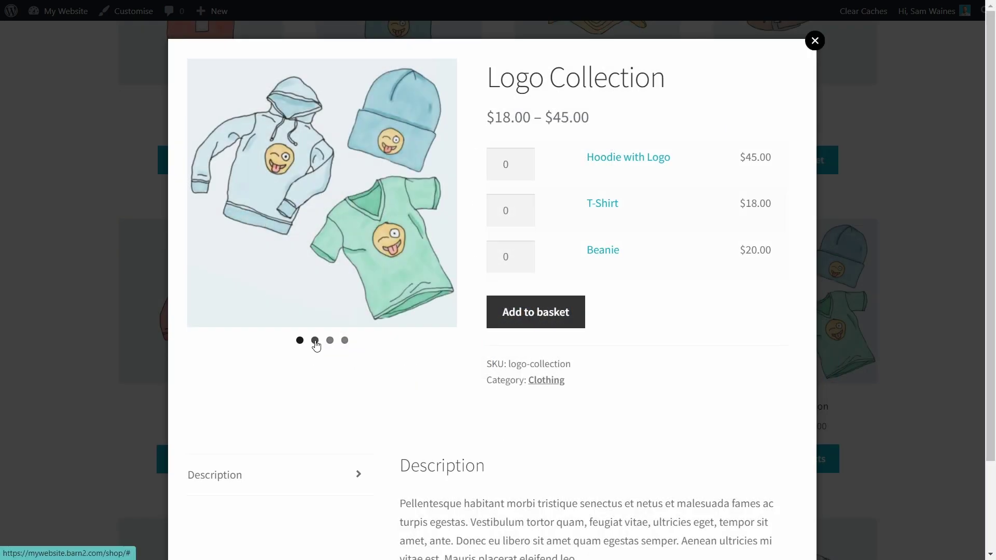
Step the Logo Collection gallery through the beanie, T-shirt and hoodie images
click(315, 341)
click(330, 342)
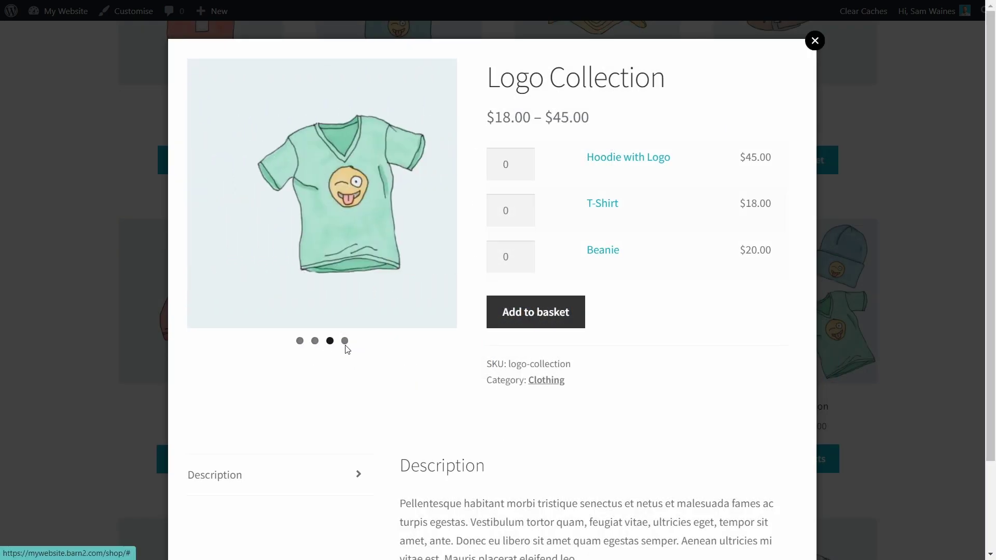
click(345, 342)
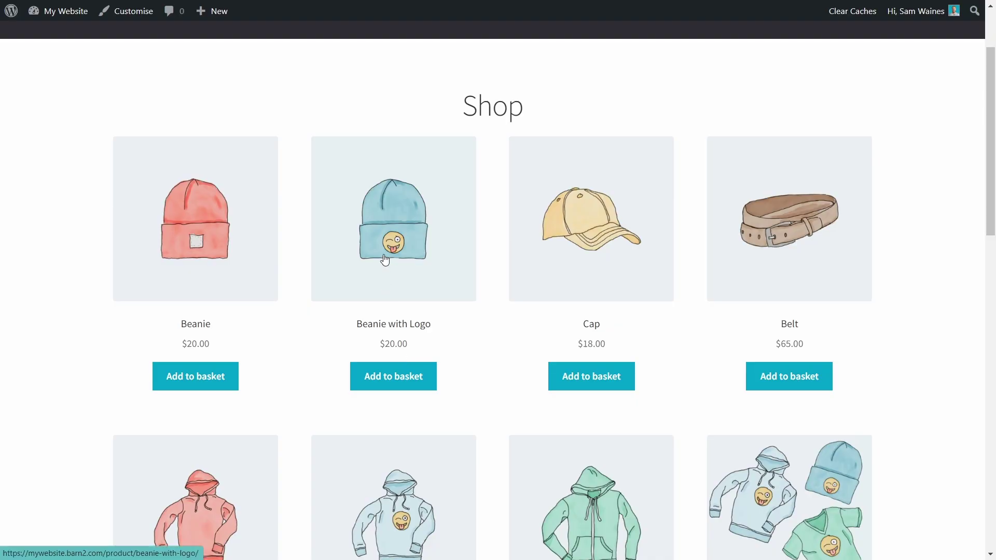
Browse the Beanie with Logo product page, then open and close its quick view from the Shop grid
click(384, 254)
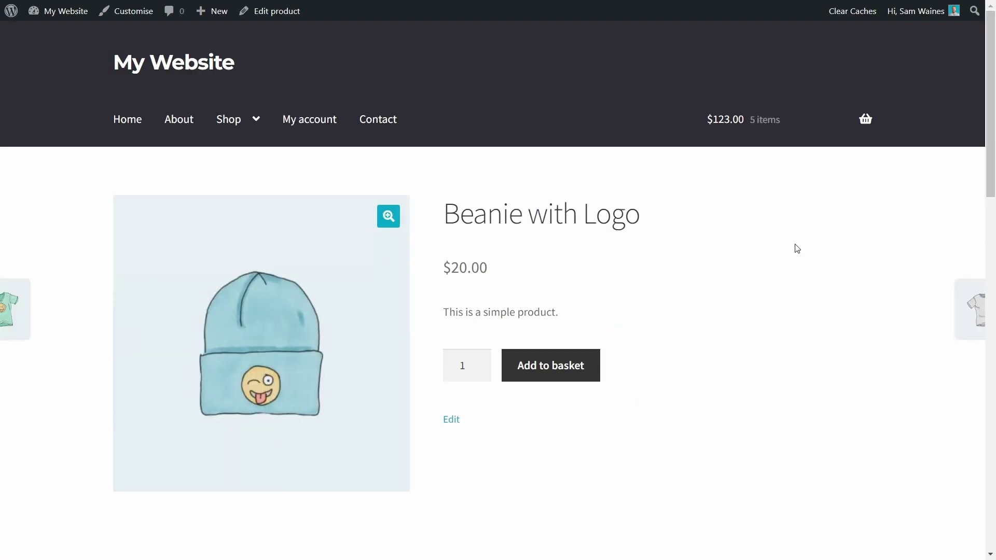
scroll(797, 248, down, 2)
scroll(797, 249, down, 4)
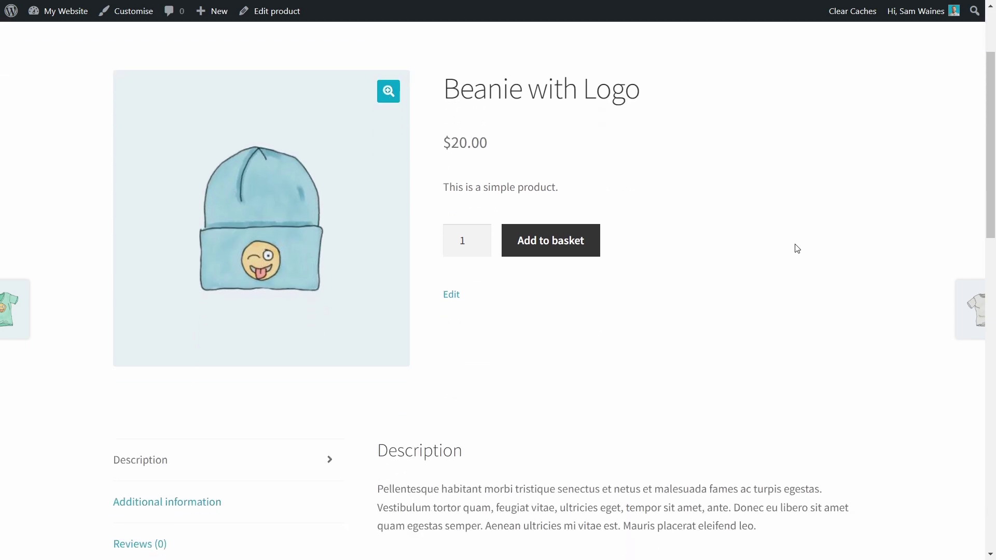
scroll(797, 249, up, 2)
scroll(797, 248, up, 2)
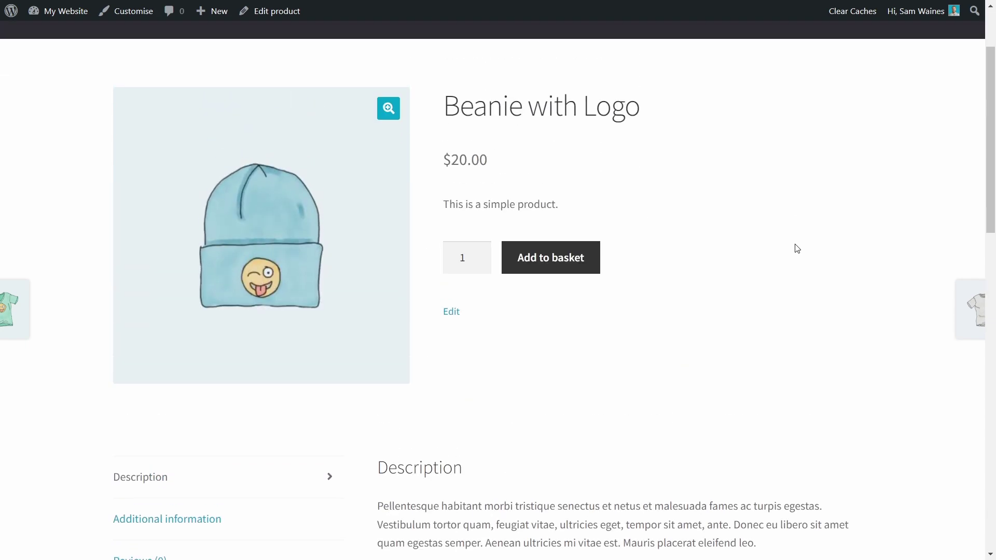
scroll(779, 253, up, 2)
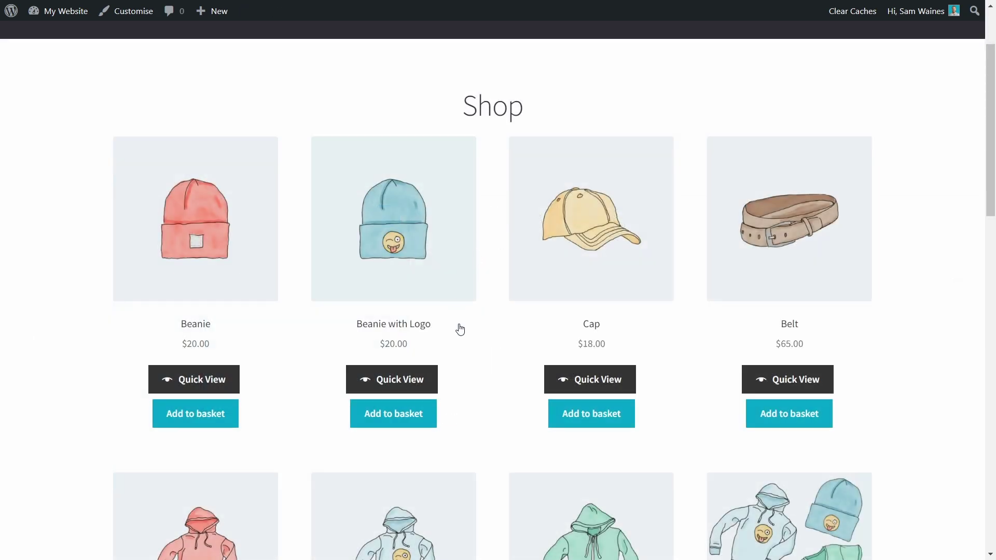
click(400, 374)
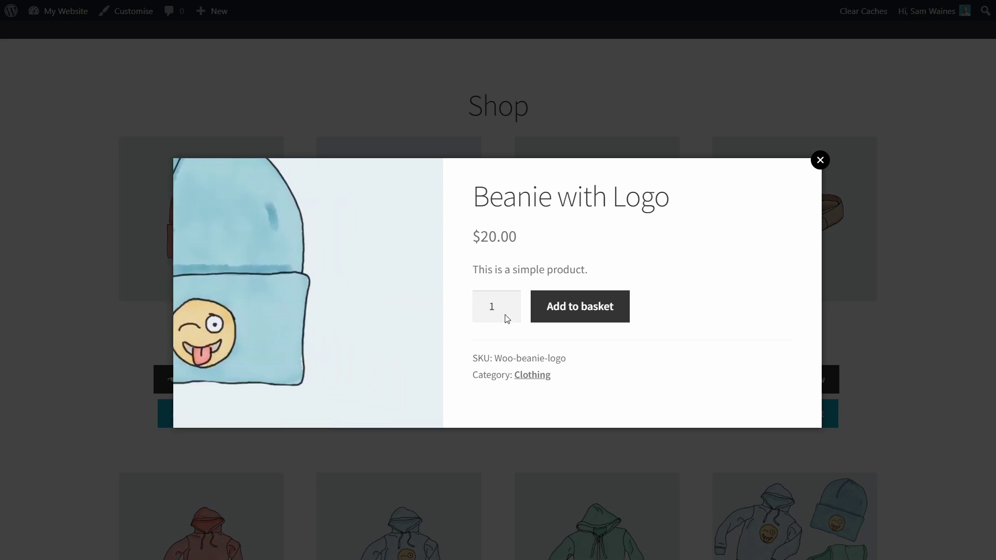
click(820, 162)
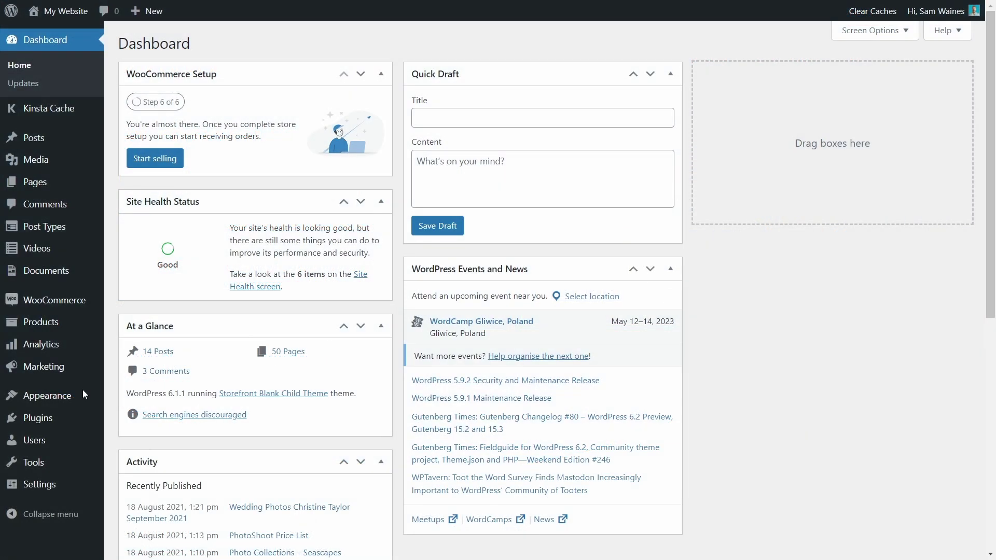
Go to Plugins > Add New and bring up the Upload Plugin panel
mouse_move(39, 418)
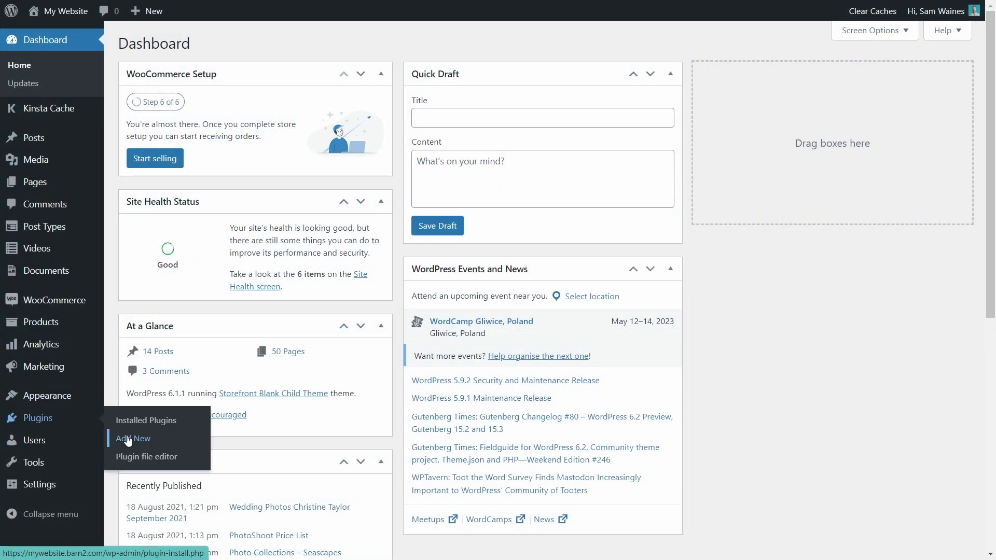
click(127, 439)
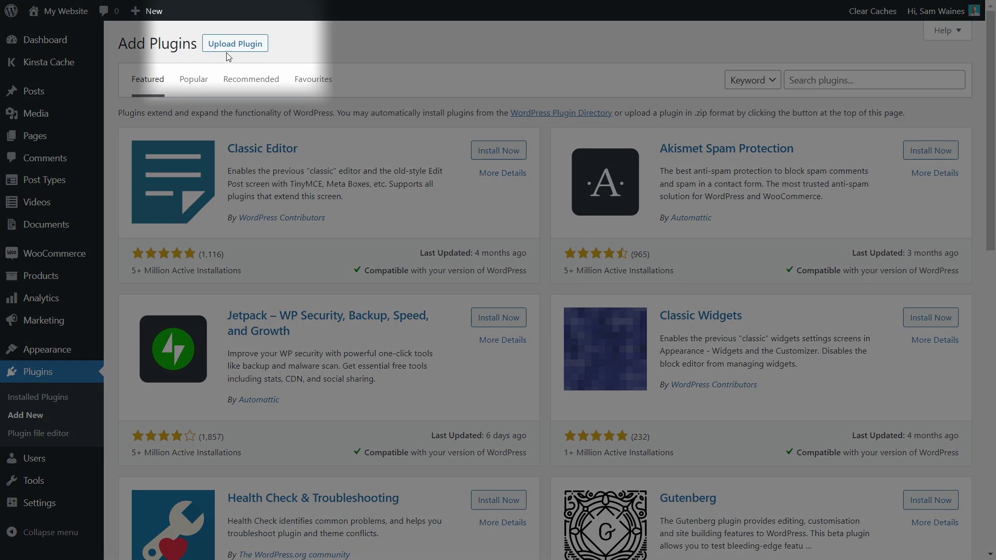
click(235, 45)
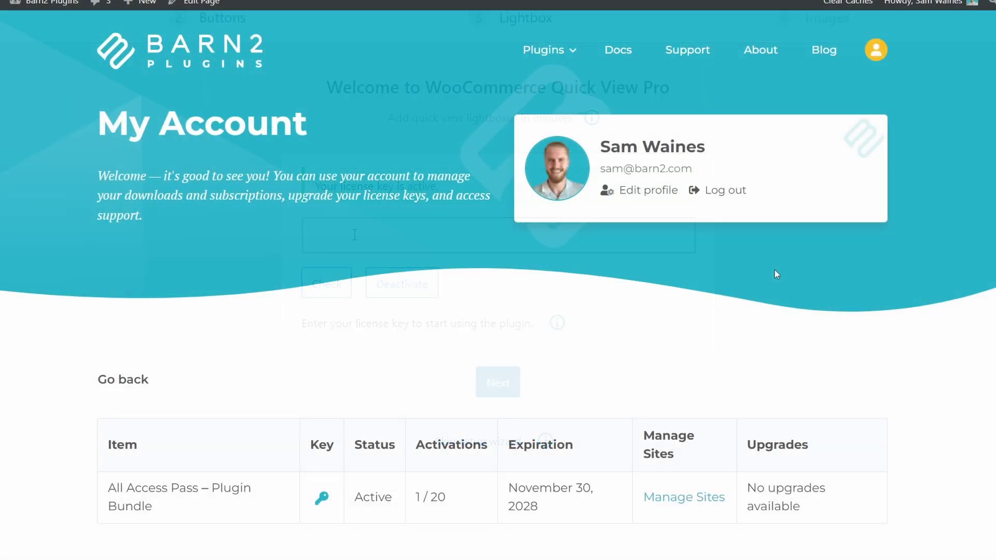
Scroll down the wizard's licence step to continue on to the Buttons settings
scroll(774, 270, down, 3)
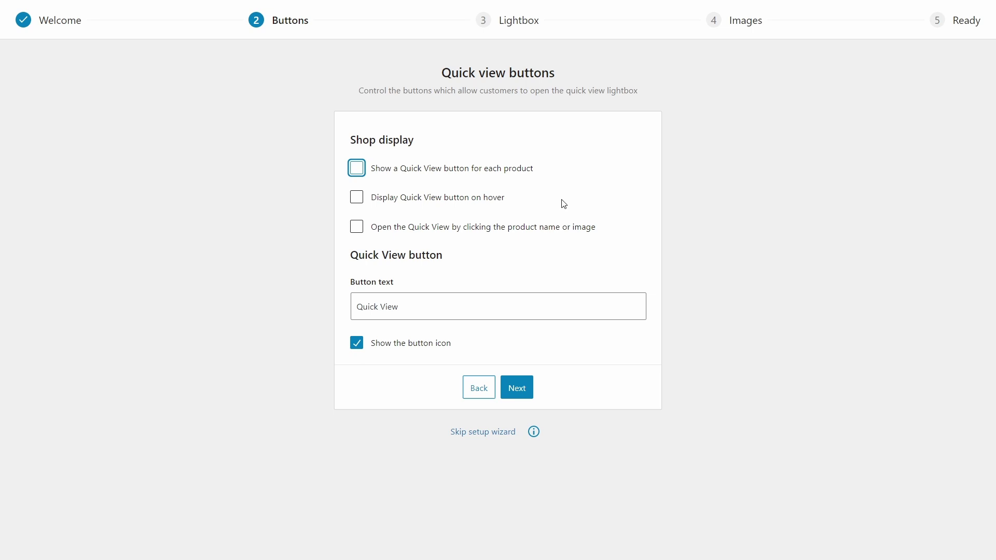
Enable a Quick View button per product and opening via product name or image, then continue
click(356, 167)
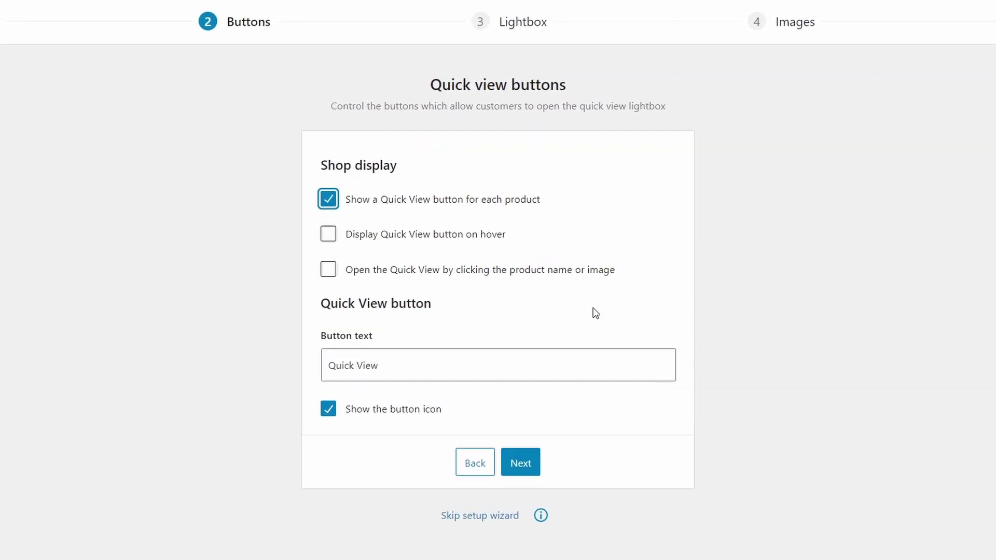
click(328, 269)
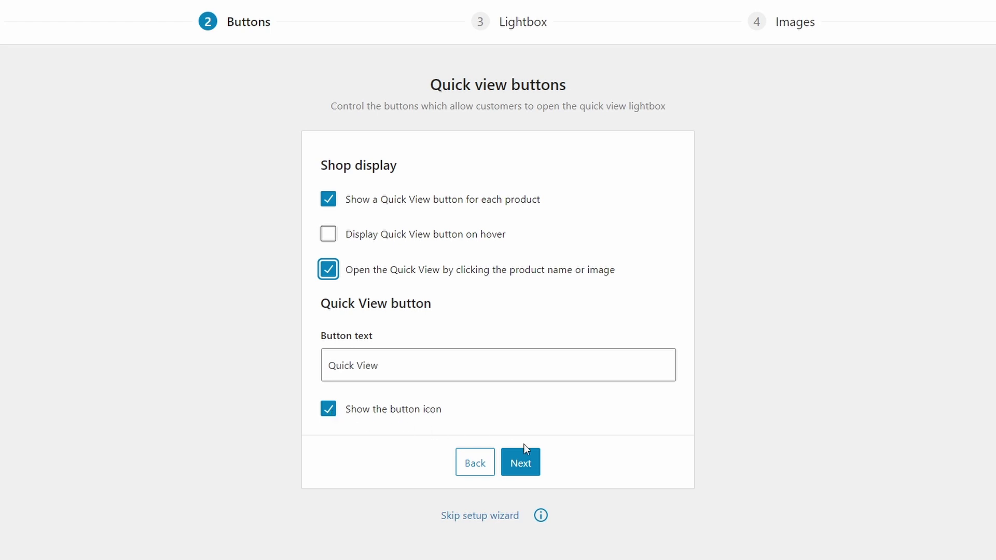
click(521, 462)
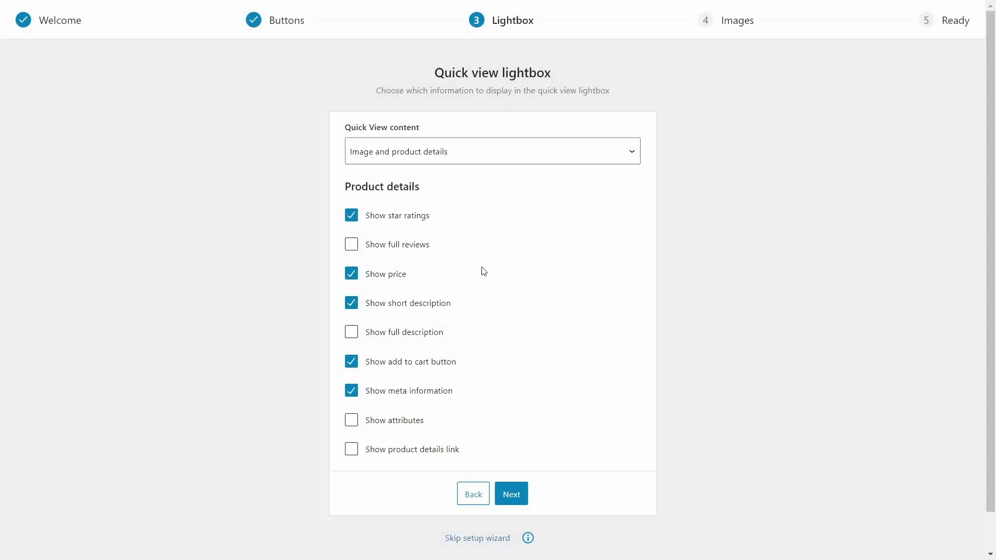
Switch Quick View content to Image only, then Product details only, finally Image and product details
click(447, 156)
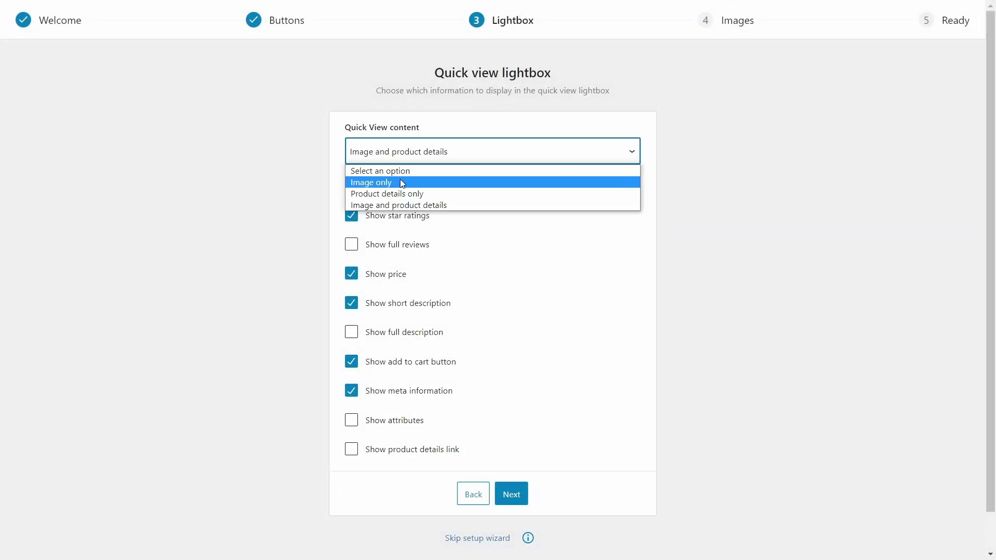
click(400, 180)
click(443, 161)
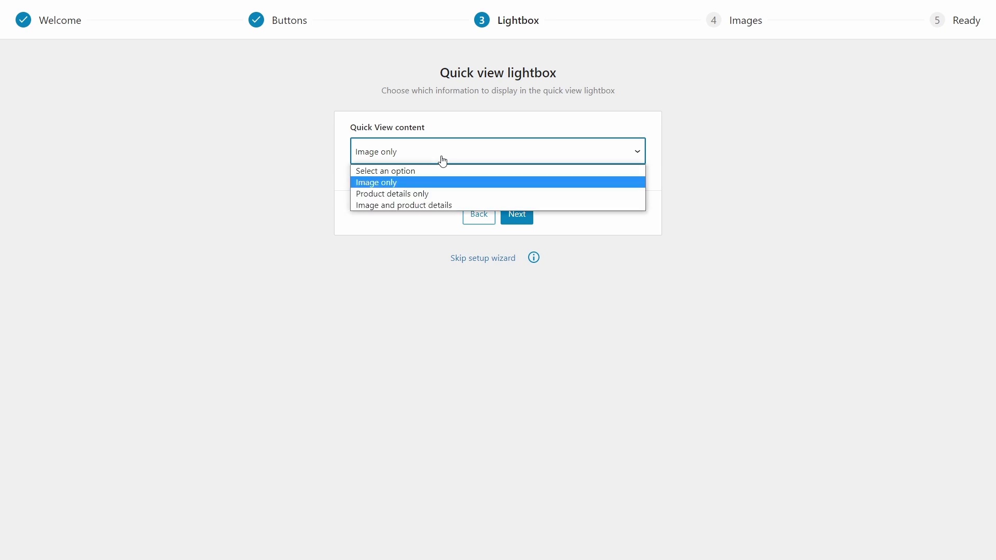
click(426, 194)
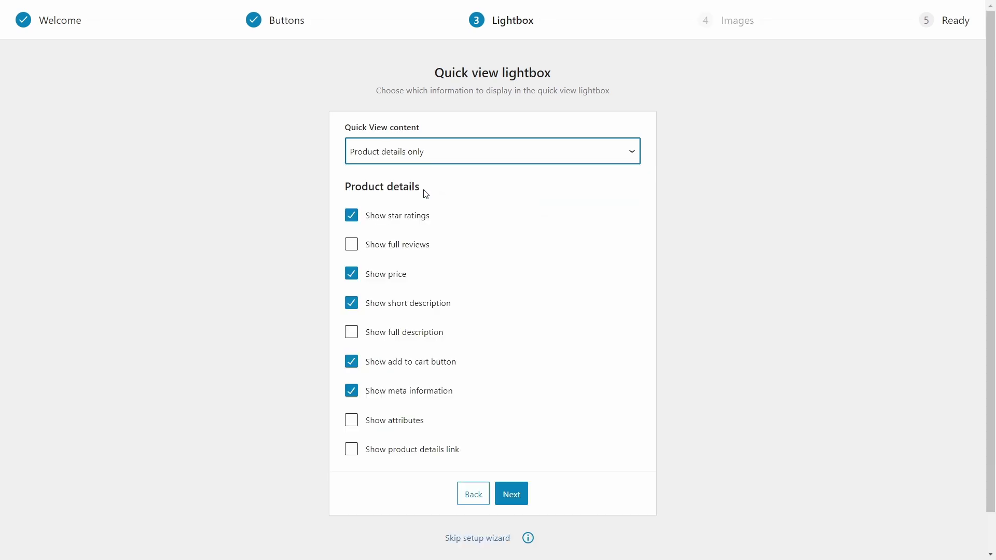
click(438, 161)
click(416, 205)
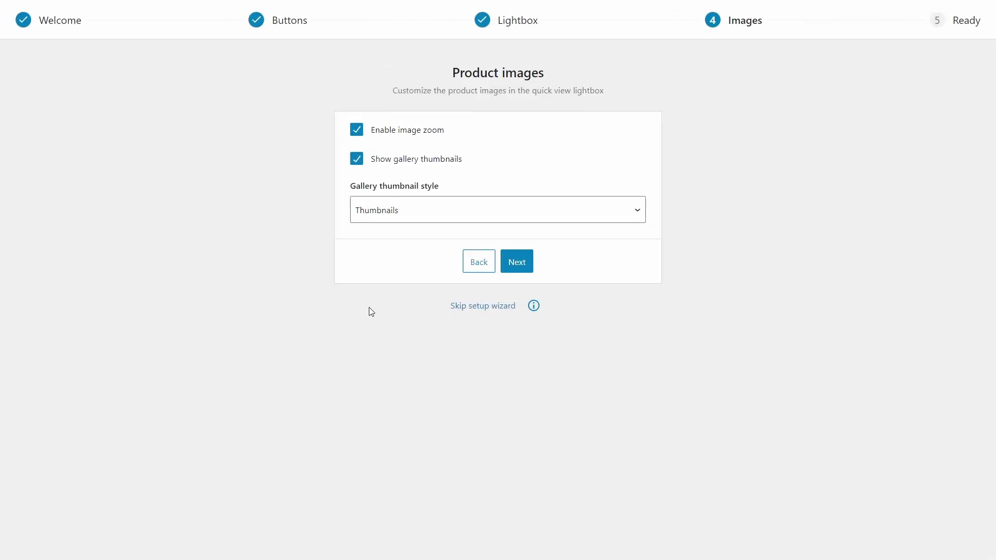
click(357, 131)
click(356, 132)
click(357, 161)
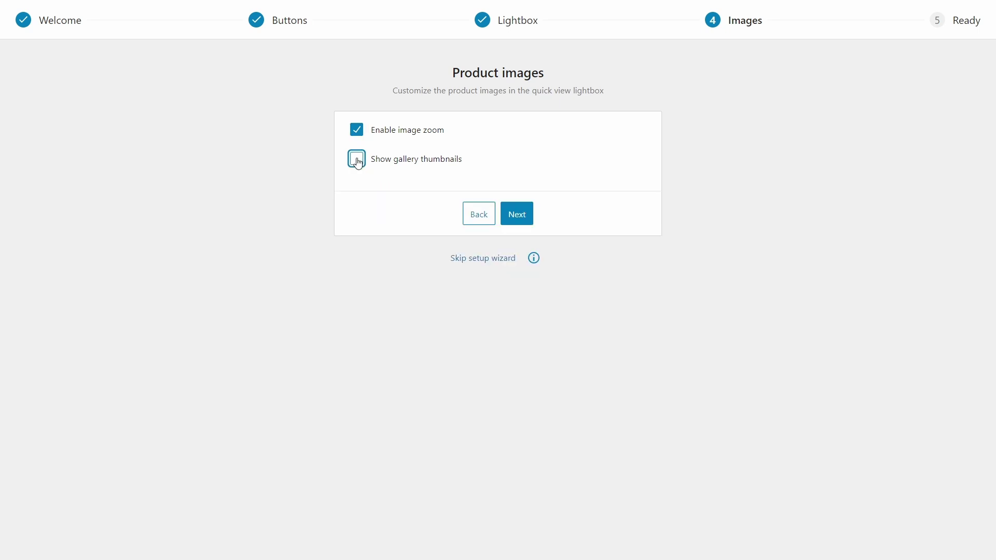
click(358, 163)
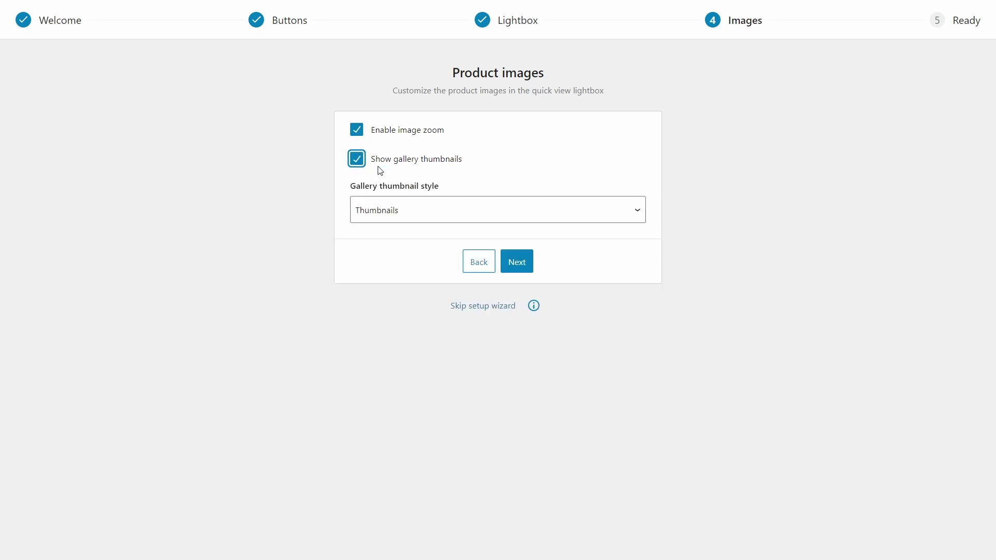
click(470, 213)
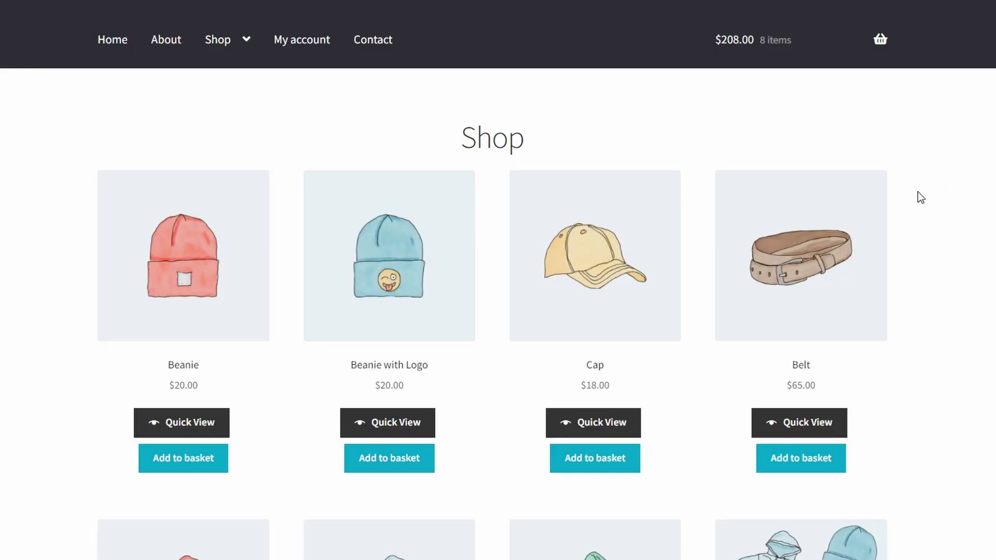
Open the Beanie with Logo quick view lightbox from the Shop page, then close it
click(401, 437)
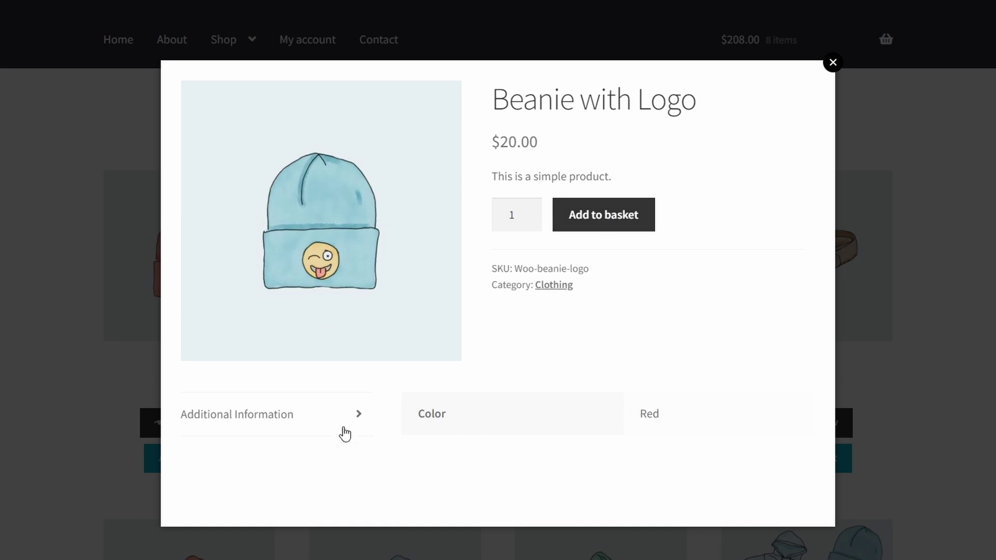
click(832, 64)
Open the Logo Collection quick view, view its hoodie, T-shirt and beanie images, then close it
scroll(963, 300, down, 5)
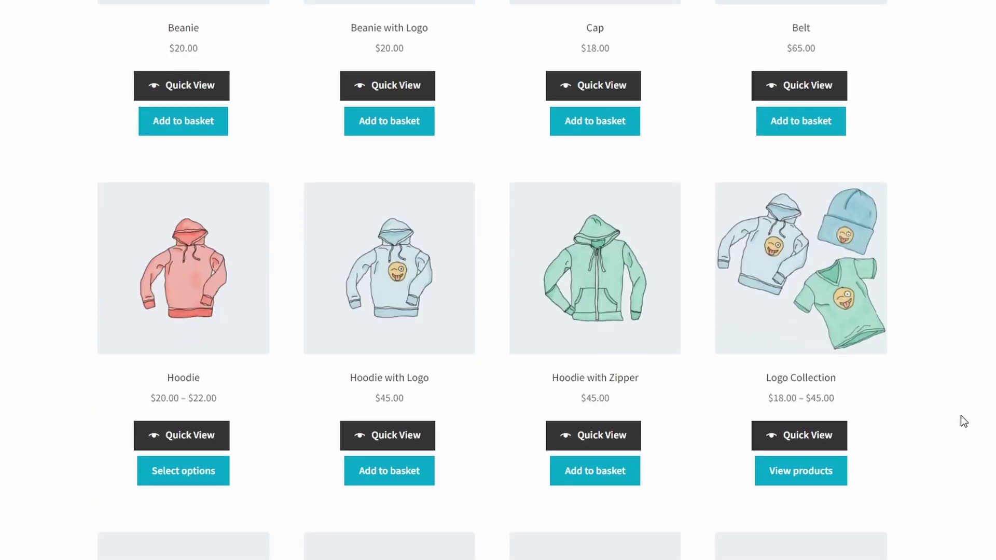
click(842, 440)
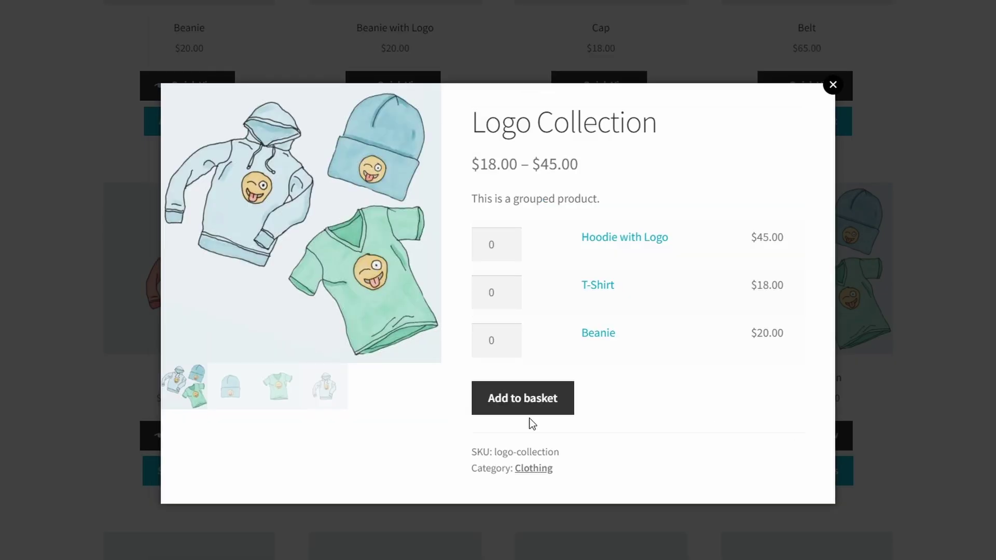
click(336, 399)
click(272, 397)
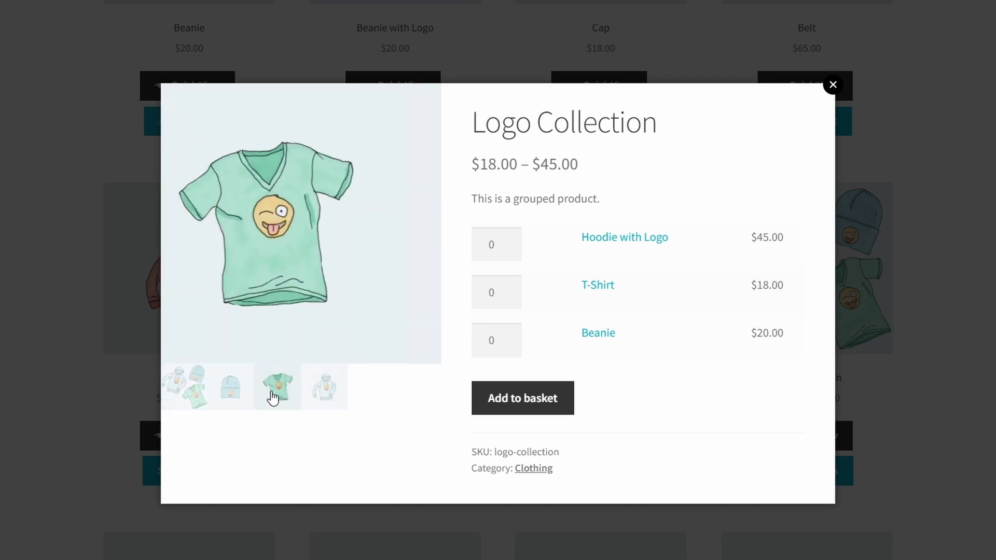
click(237, 399)
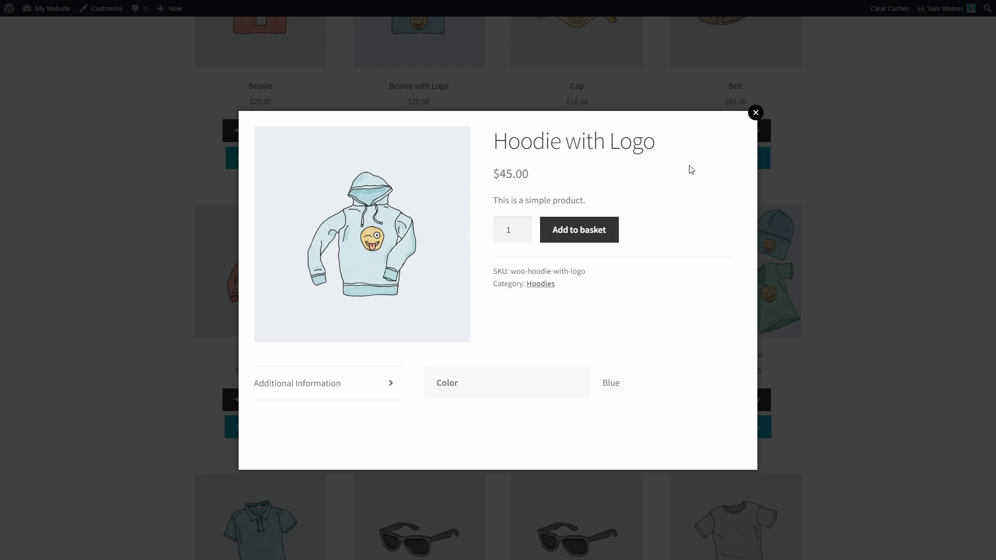
click(755, 113)
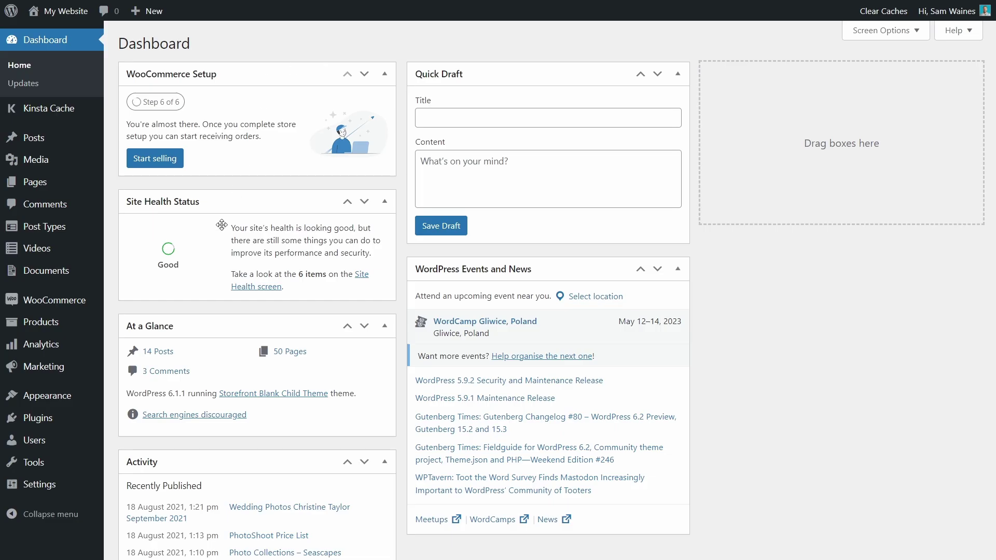
Navigate to WooCommerce > Settings > Products > Quick view and open the Quick View Pro settings
mouse_move(62, 300)
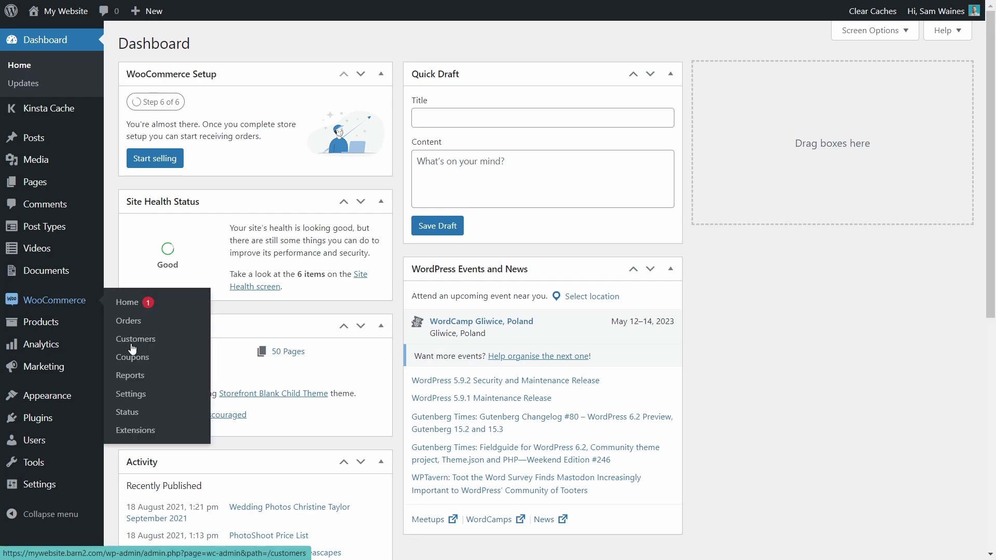
click(136, 396)
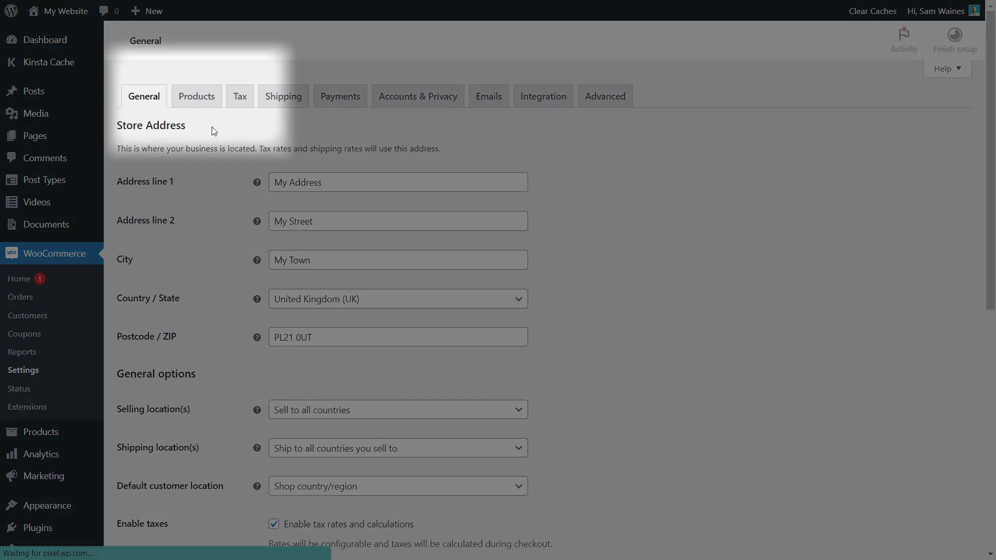
click(208, 95)
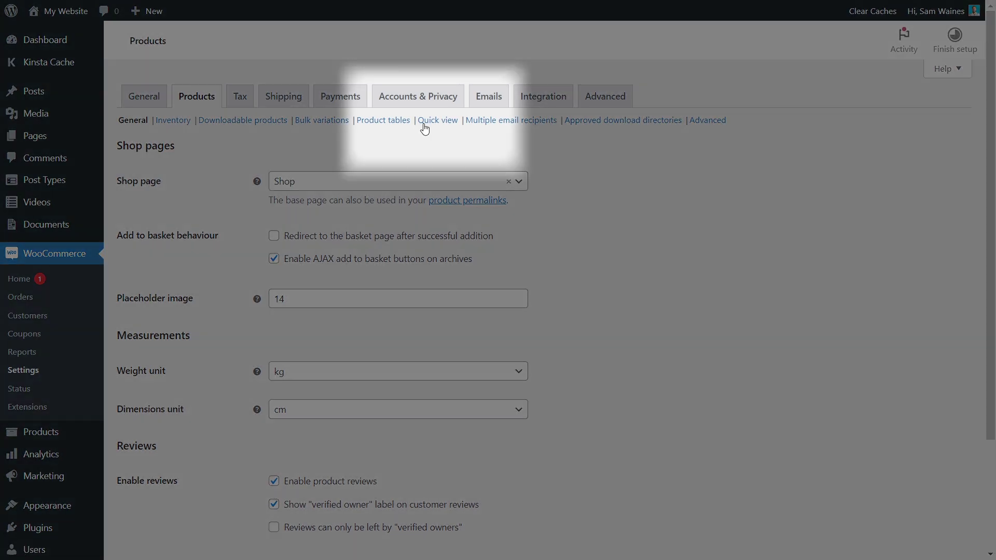
click(429, 124)
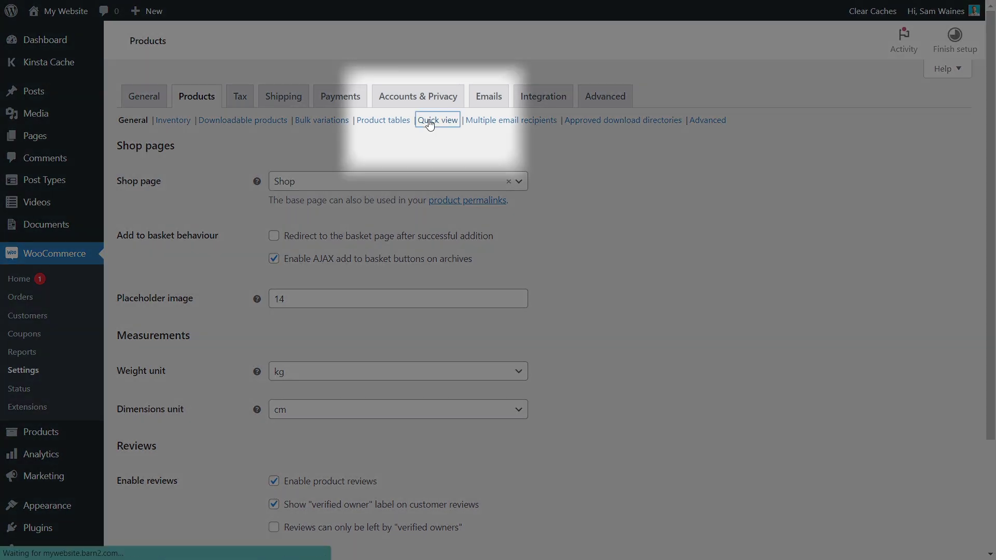
scroll(228, 397, down, 20)
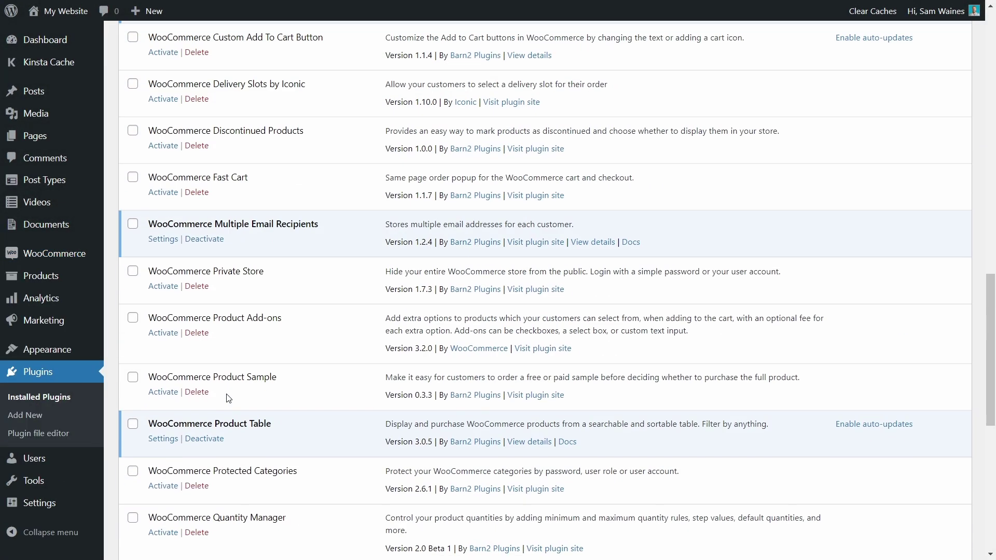
scroll(229, 398, down, 4)
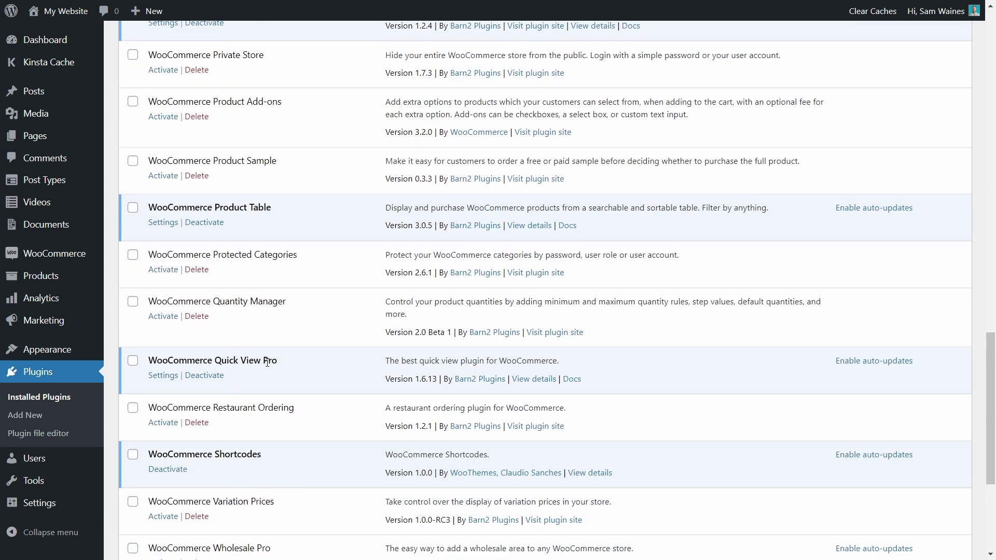
click(164, 377)
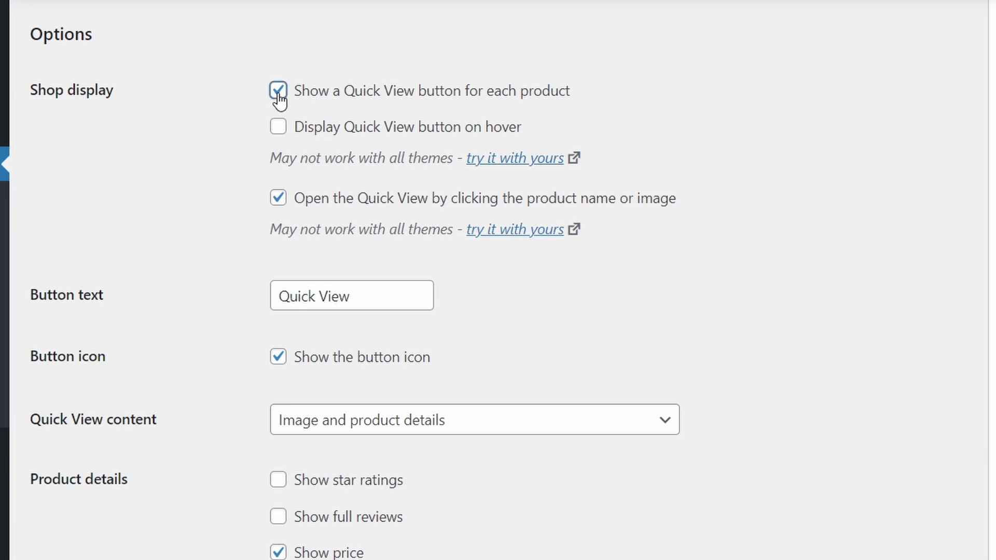
Untick the always-shown button, enable Display on hover, relabel it 'Show info' and drop its icon
click(276, 96)
click(279, 130)
drag(376, 296, 245, 299)
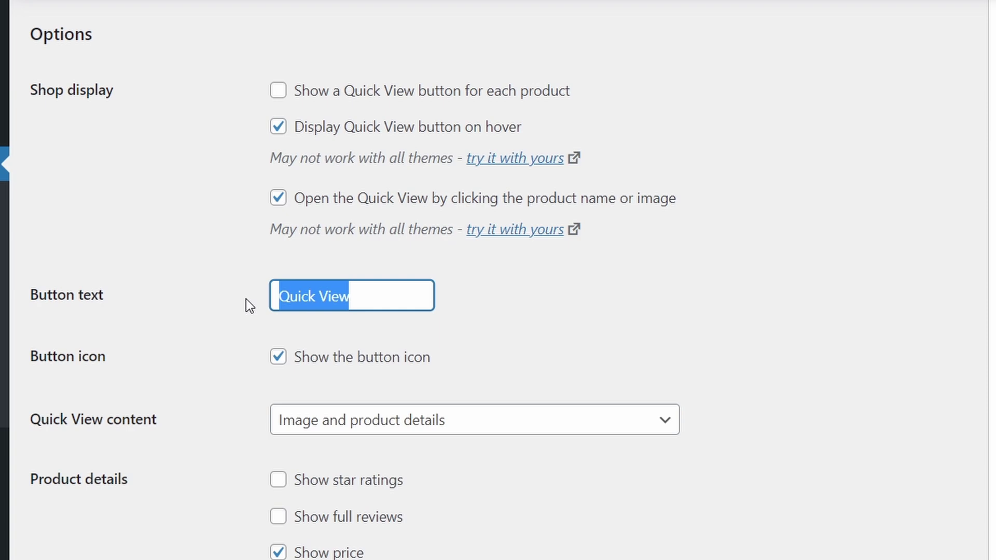
text(Show info)
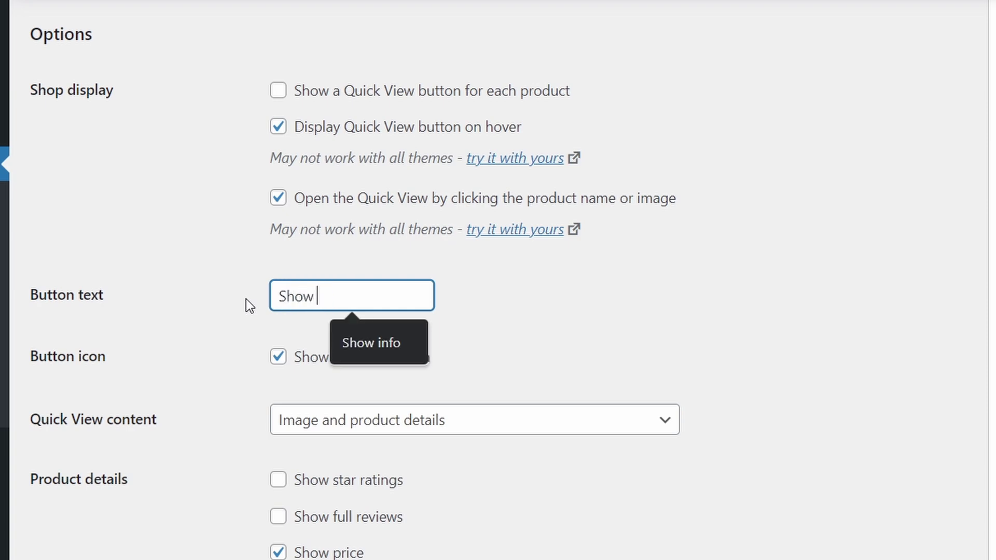
click(246, 299)
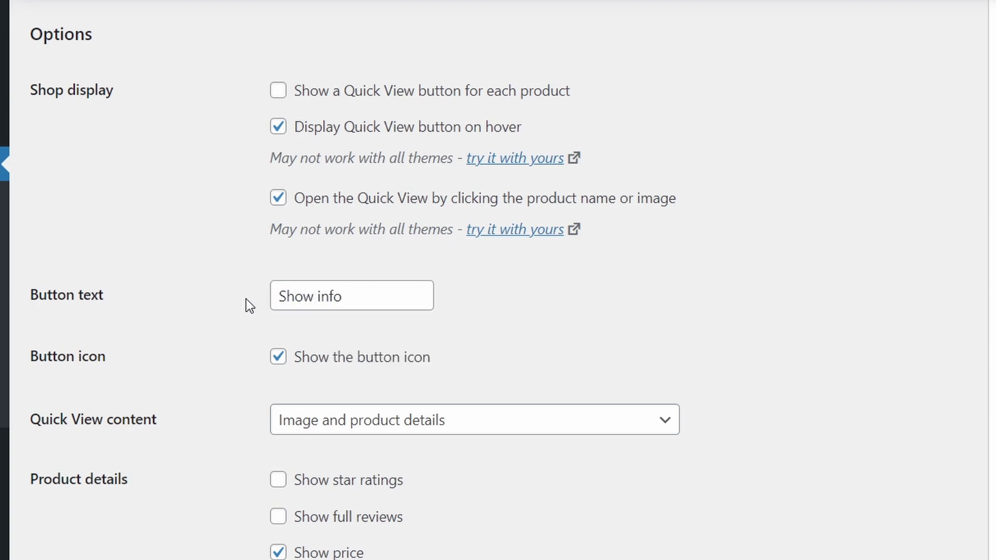
click(281, 359)
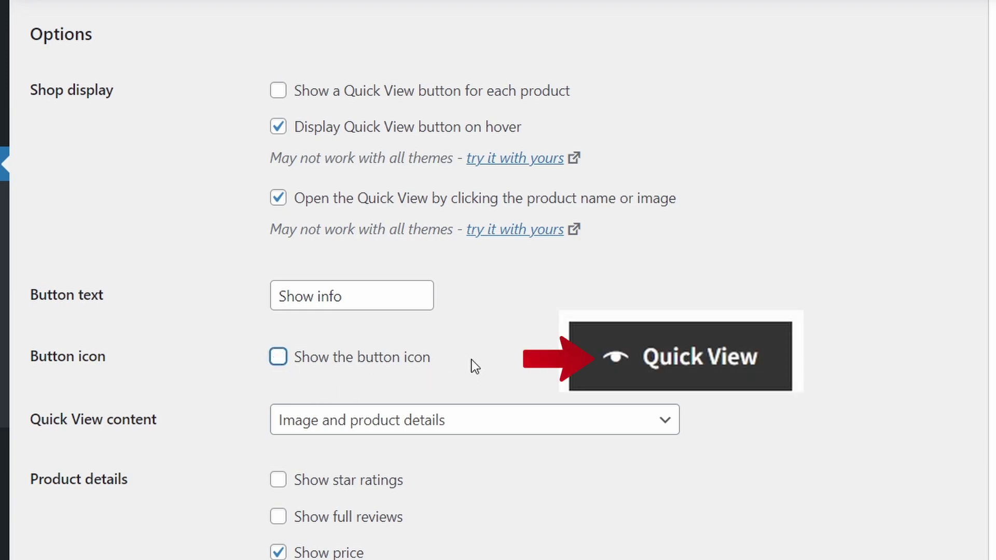
scroll(472, 359, down, 5)
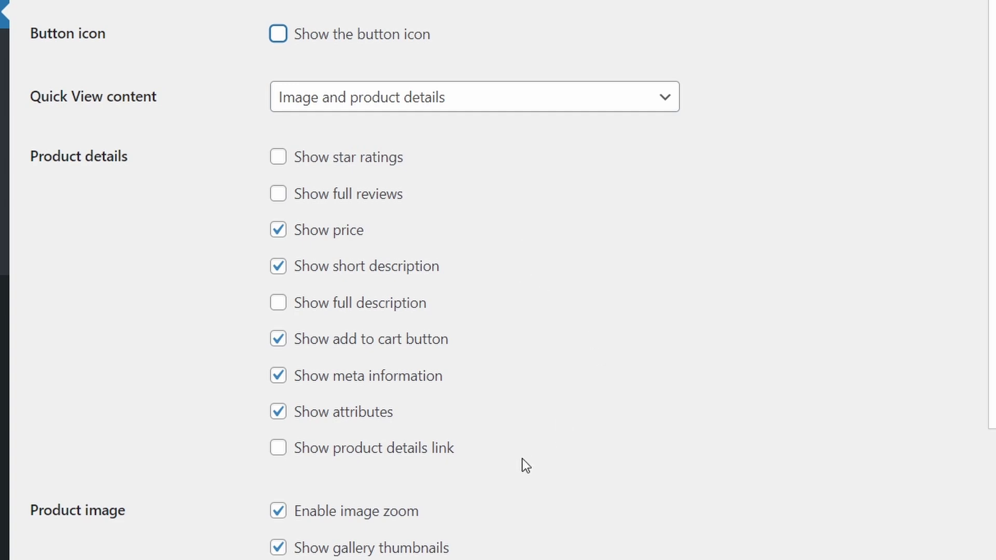
Include the full description in the lightbox and turn off meta information and image zoom
click(278, 304)
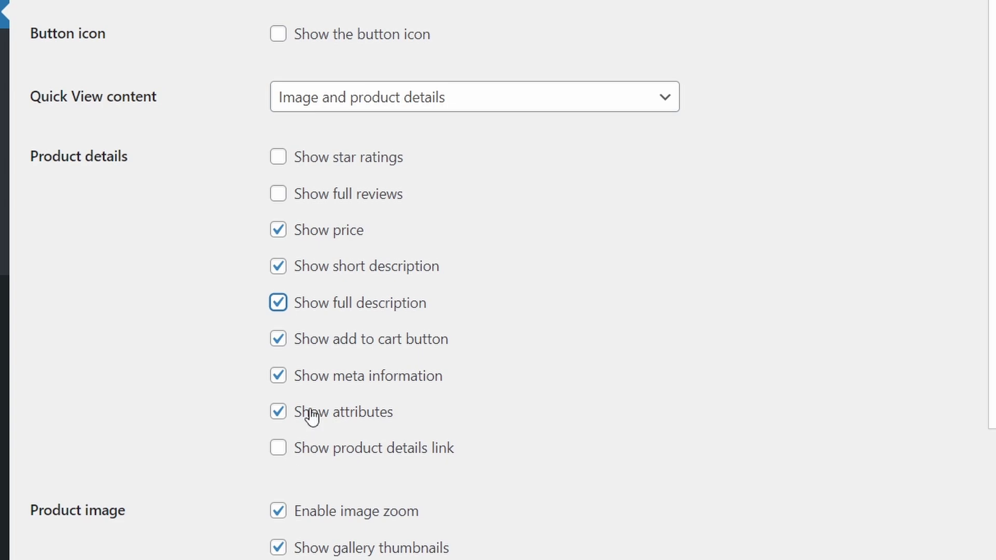
click(281, 378)
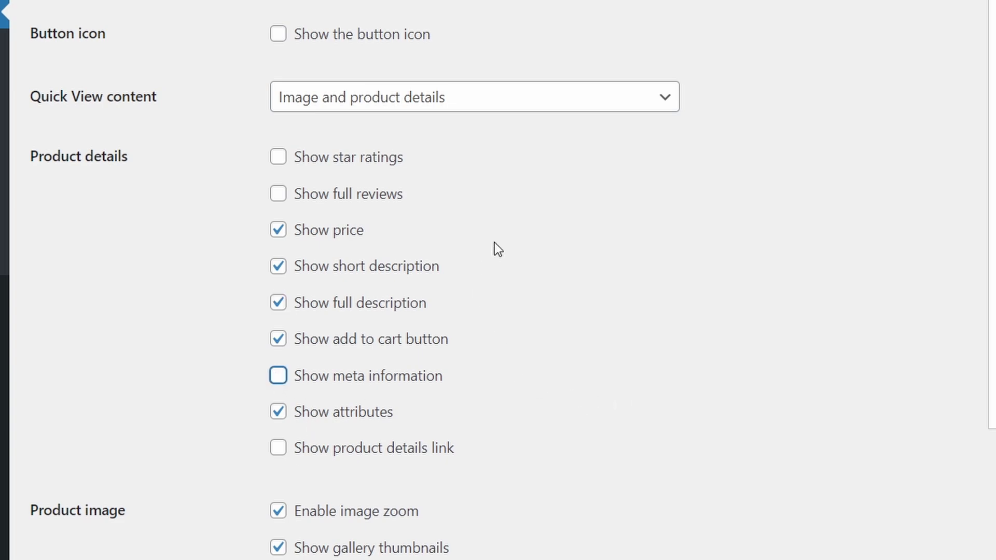
scroll(498, 249, down, 3)
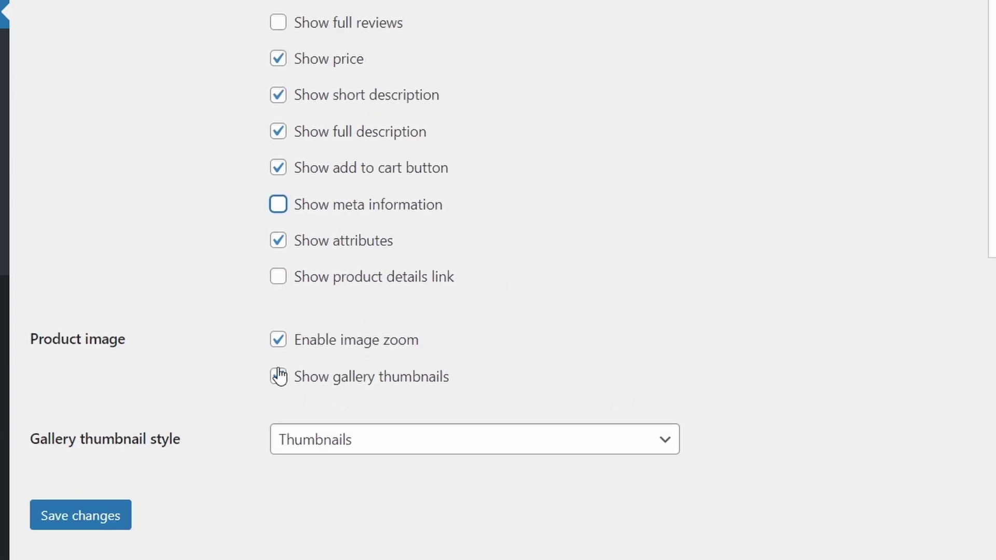
click(277, 341)
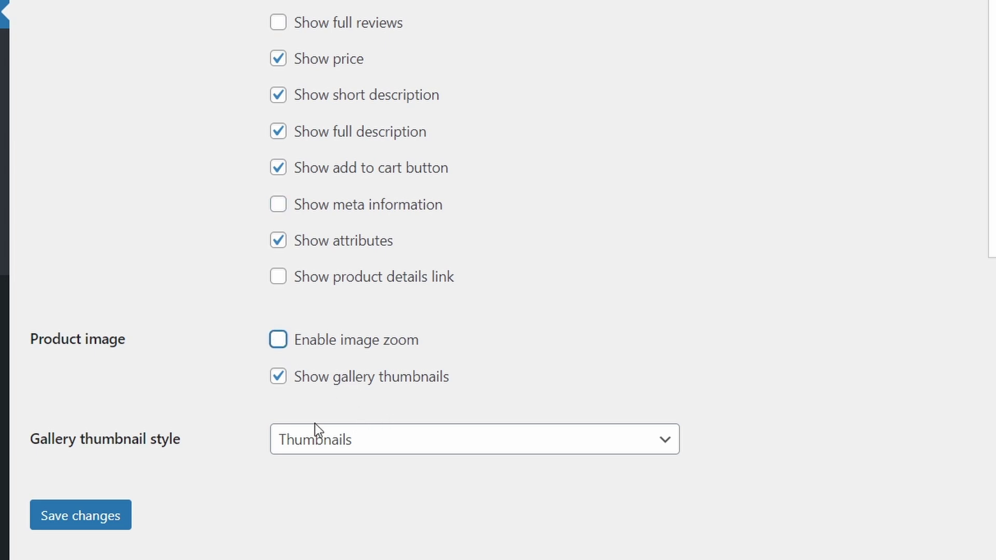
Set the gallery thumbnail style to Bullets and save the quick view settings
click(343, 445)
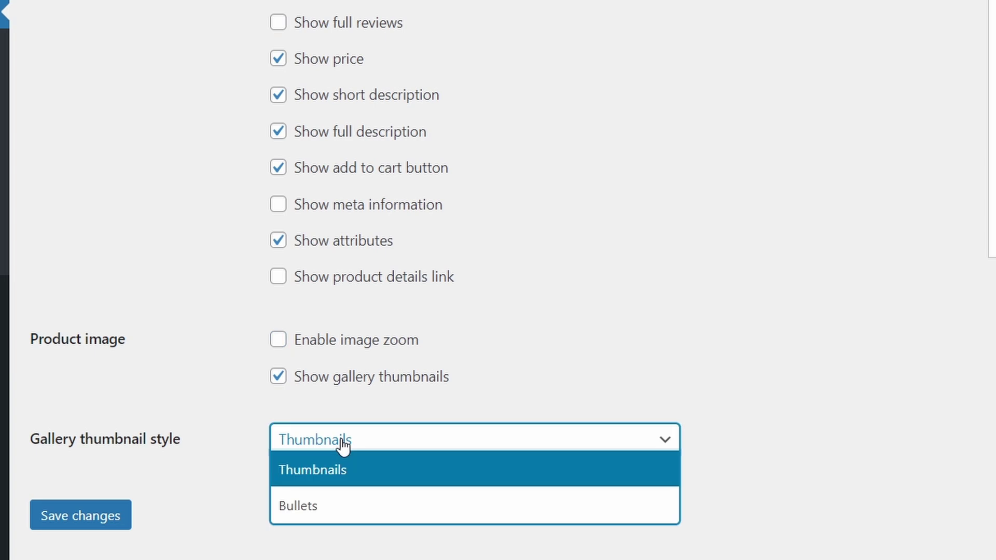
click(332, 509)
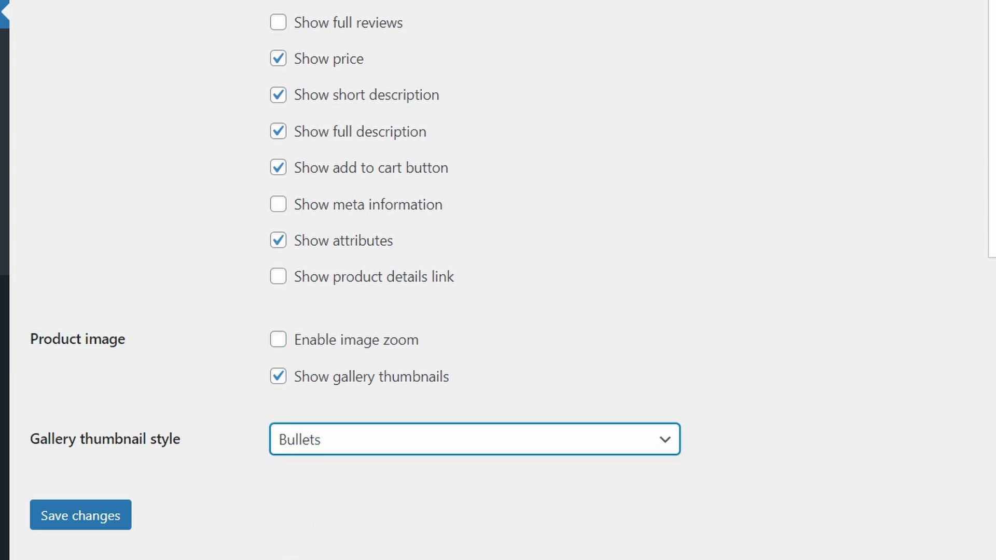
click(102, 524)
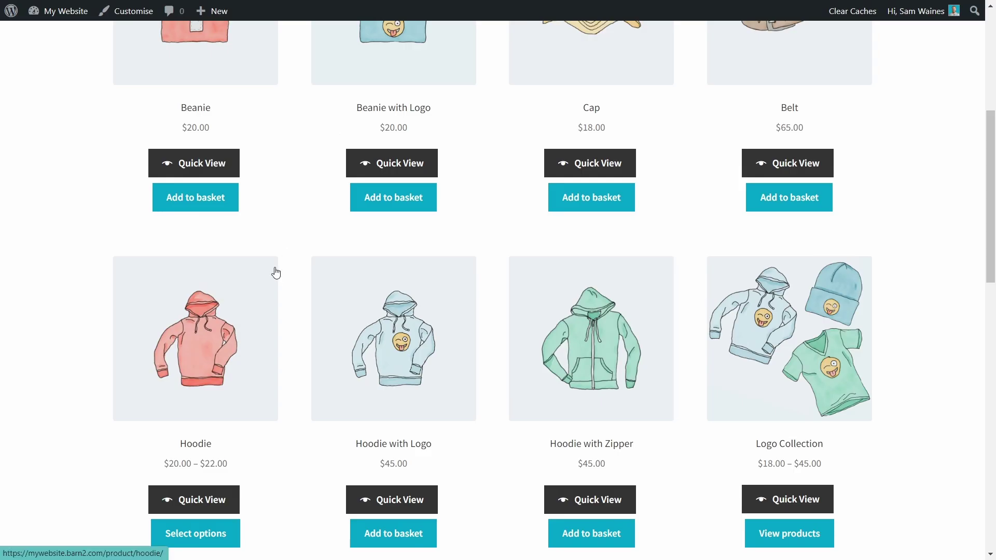
Reload the Shop page and check that hovering product images reveals a Show info button
click(252, 281)
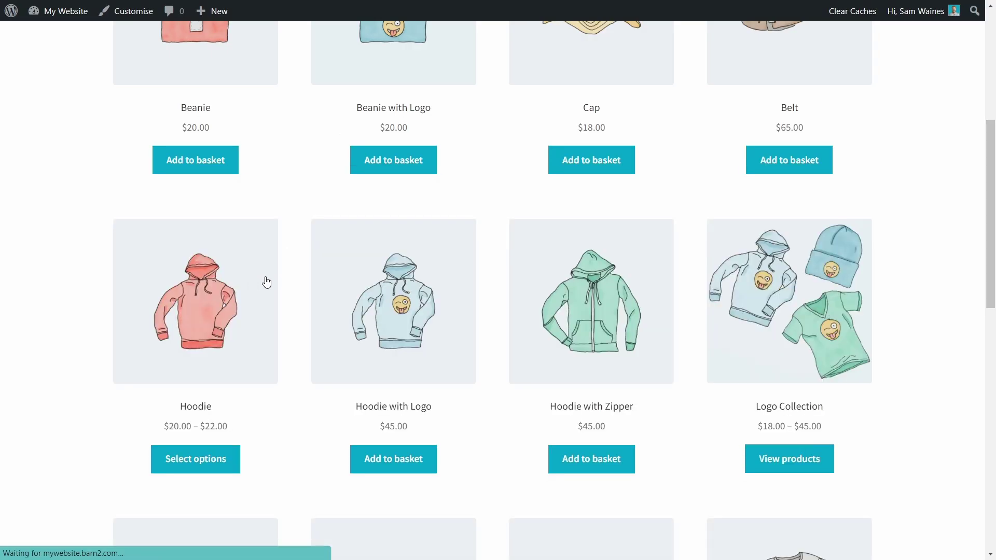
scroll(447, 331, down, 2)
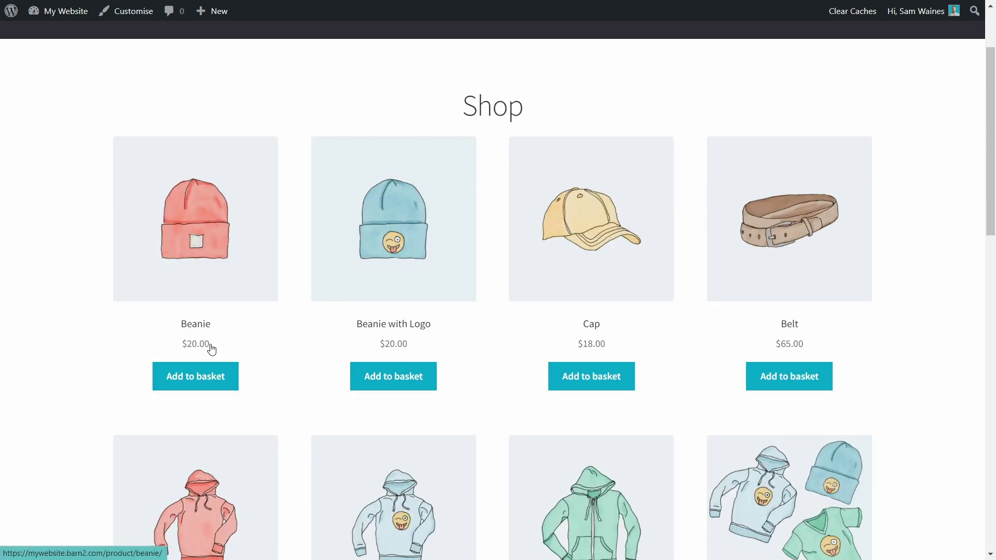
mouse_move(208, 263)
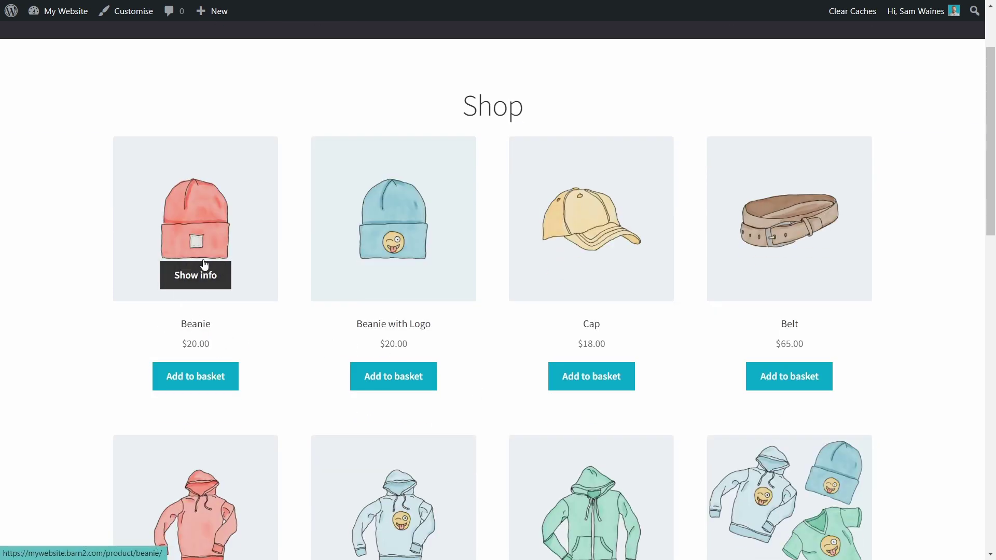
mouse_move(377, 280)
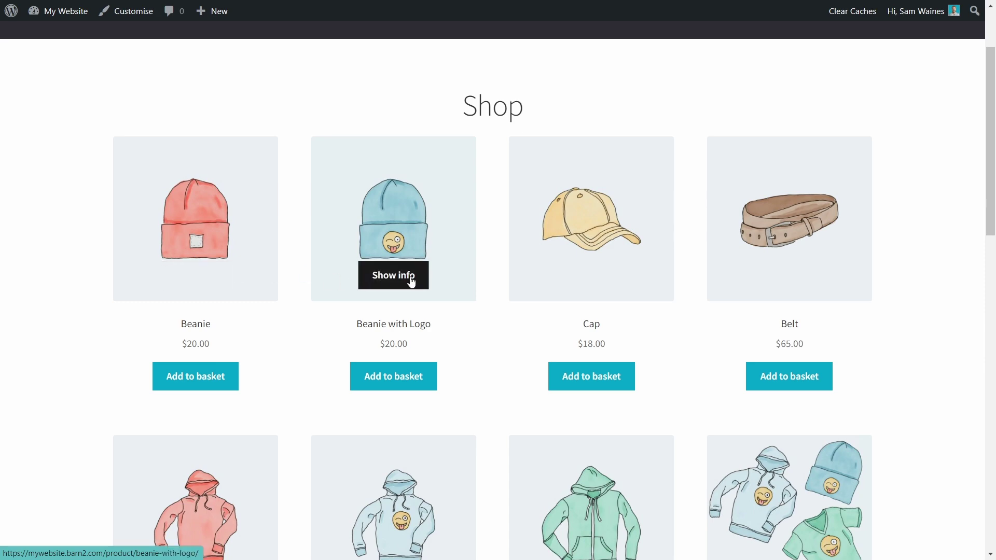
scroll(485, 299, down, 2)
Preview Logo Collection's quick view, stepping through its second to fourth gallery images, then close it
click(788, 466)
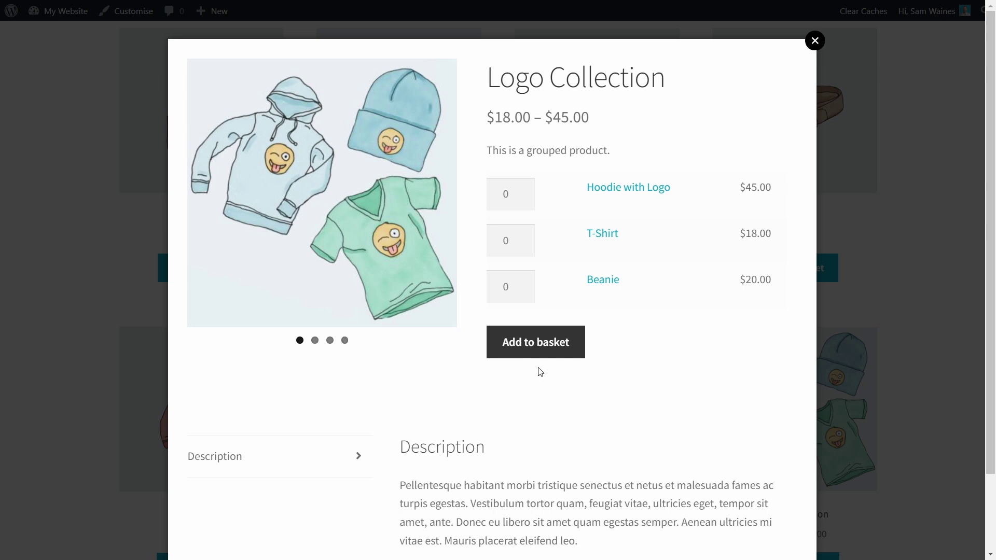
scroll(583, 399, down, 2)
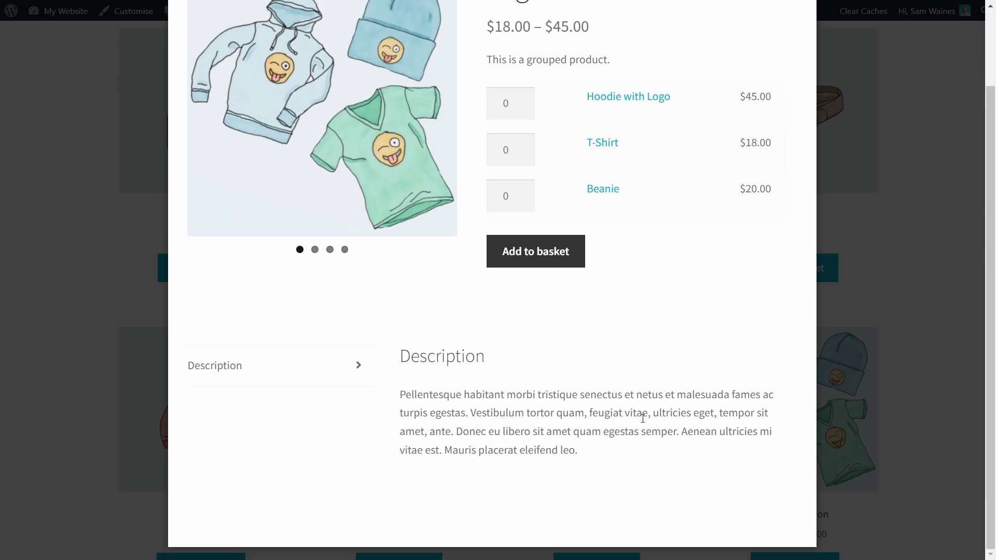
scroll(563, 393, up, 2)
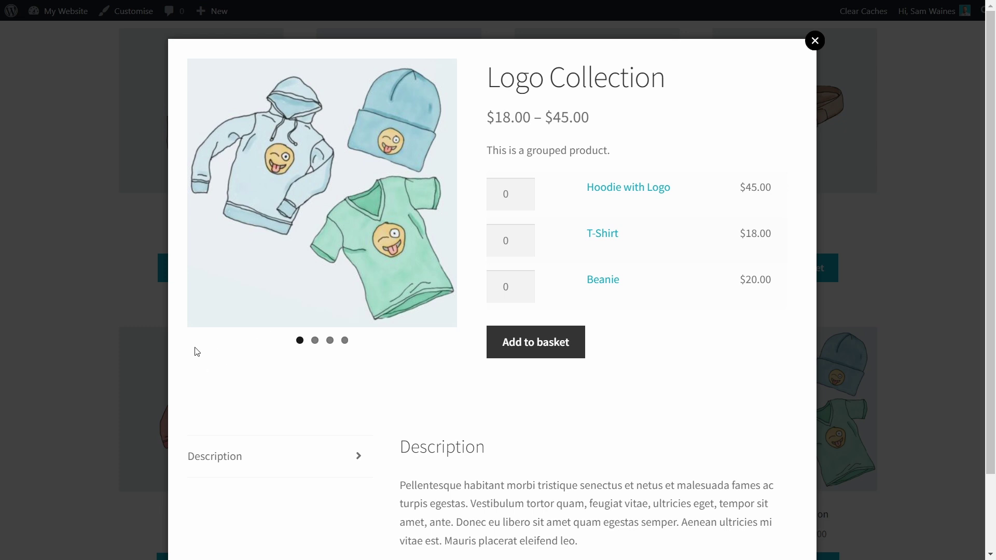
click(316, 341)
click(331, 341)
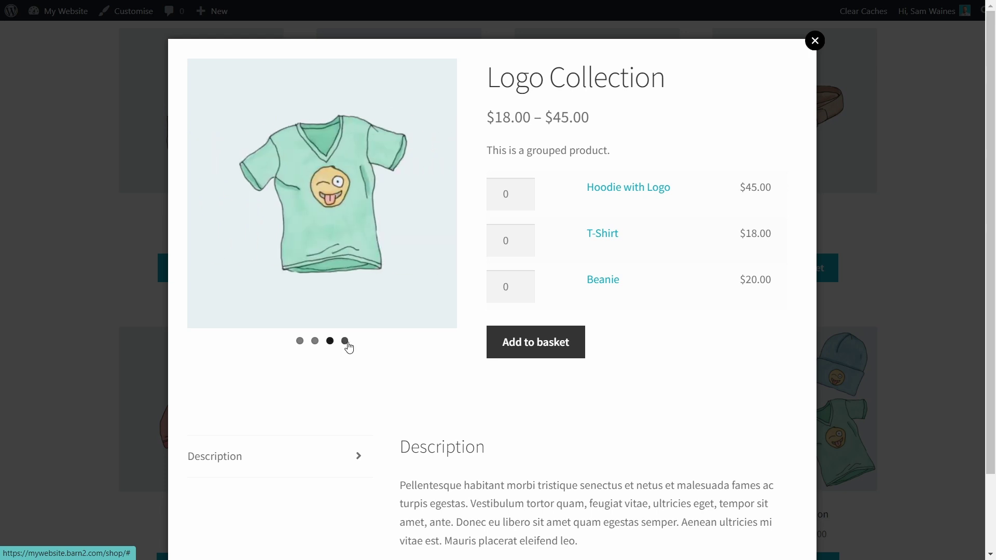
click(345, 341)
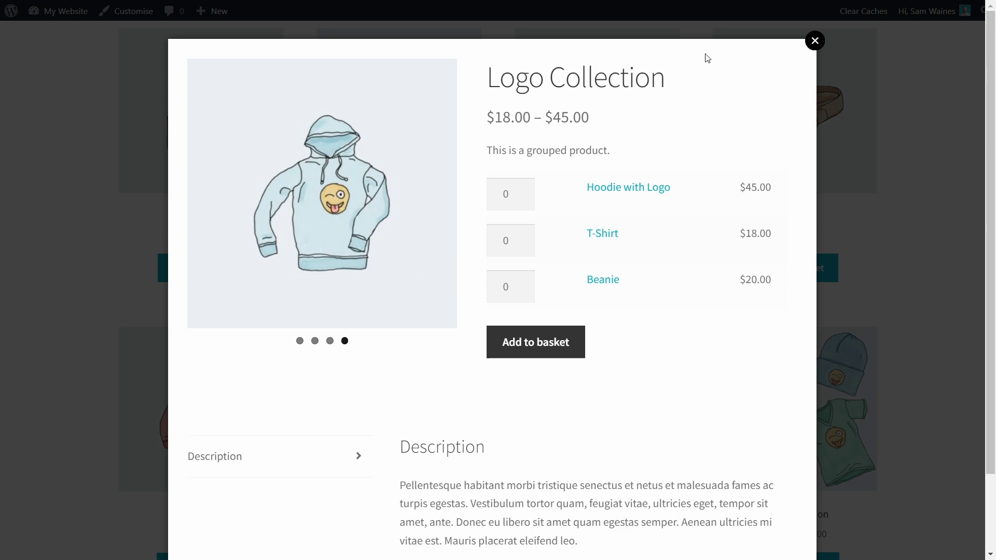
click(816, 41)
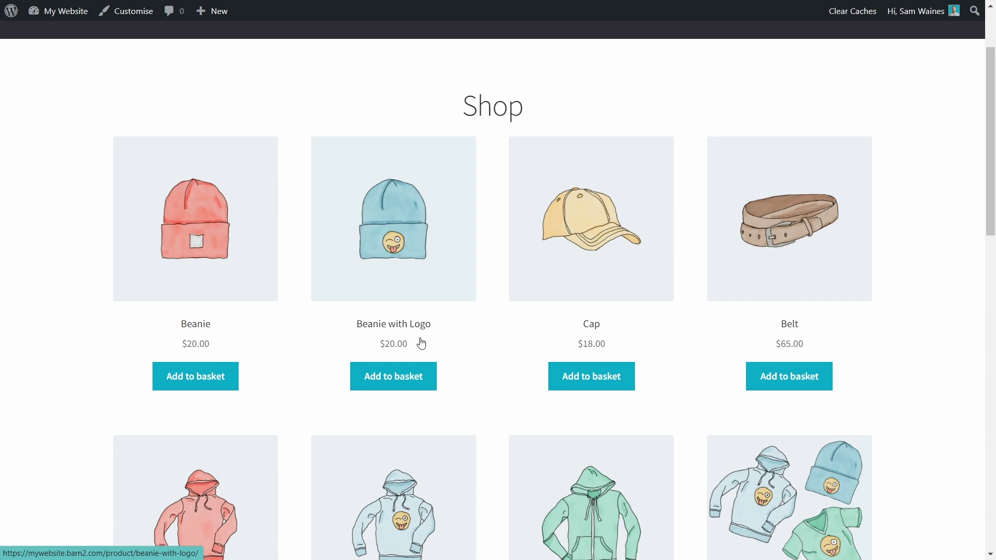
Add one Beanie with Logo to the cart from its quick view
mouse_move(436, 218)
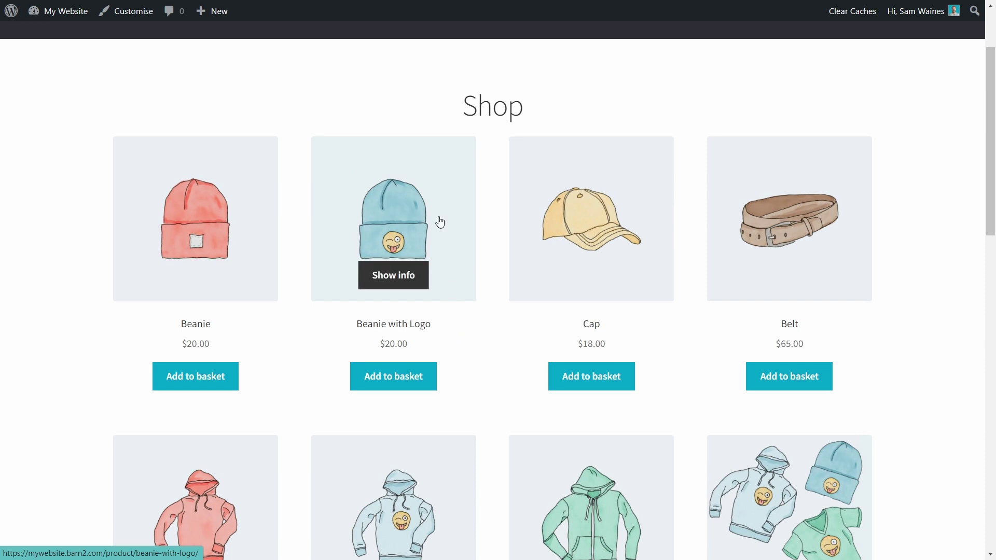
click(394, 282)
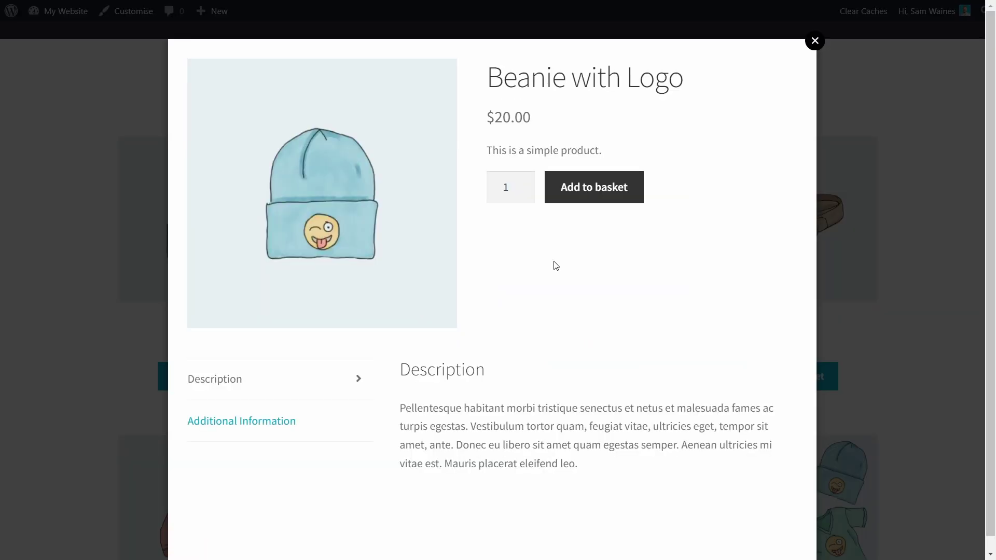
click(527, 184)
click(523, 192)
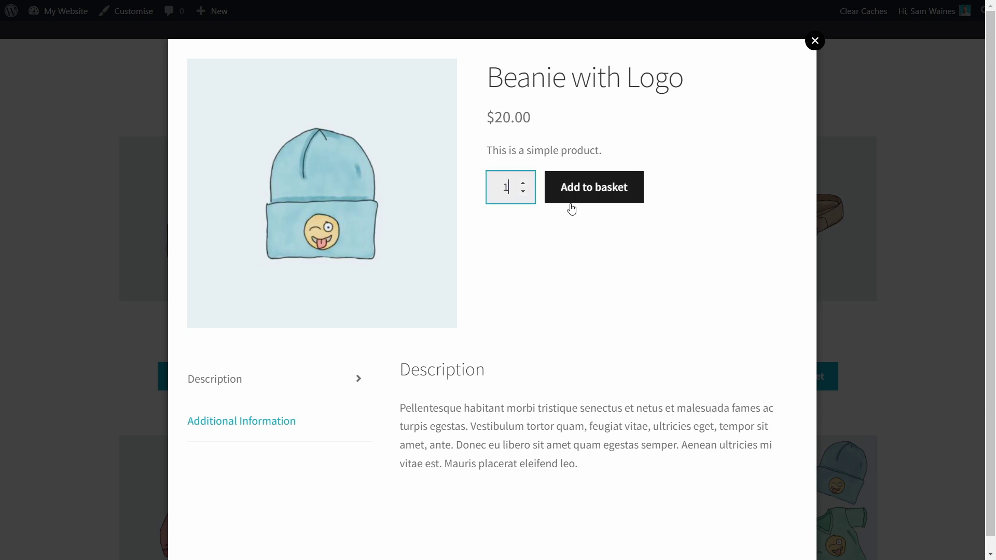
click(613, 193)
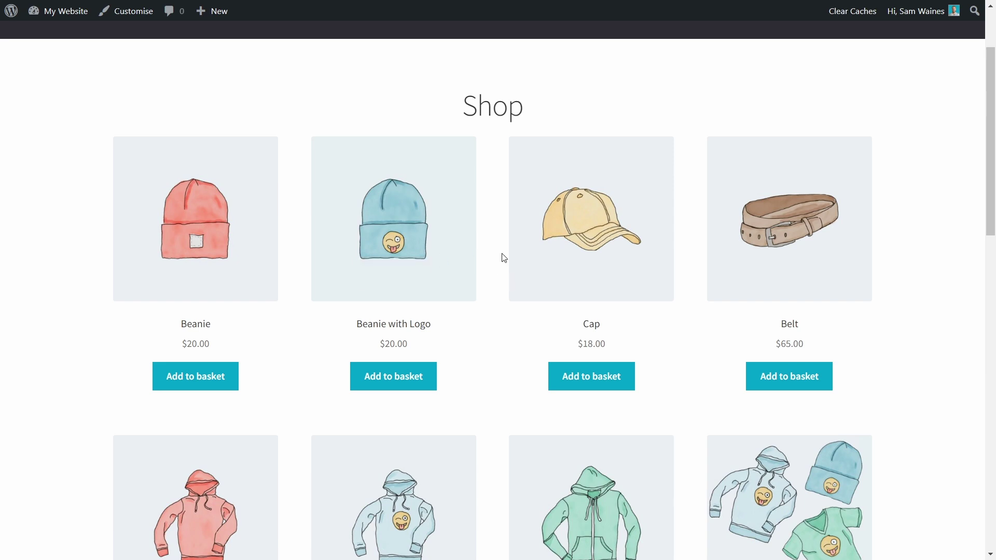
Close the Beanie with Logo quick view and go to the Product Table page
mouse_move(581, 154)
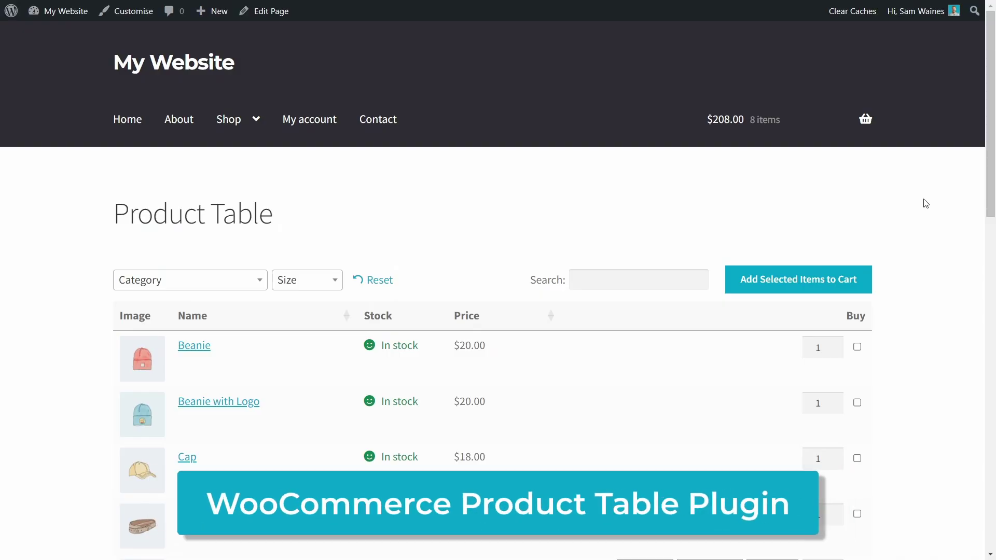
Preview Beanie in its quick-view lightbox from the Product Table, then close it
scroll(858, 194, down, 2)
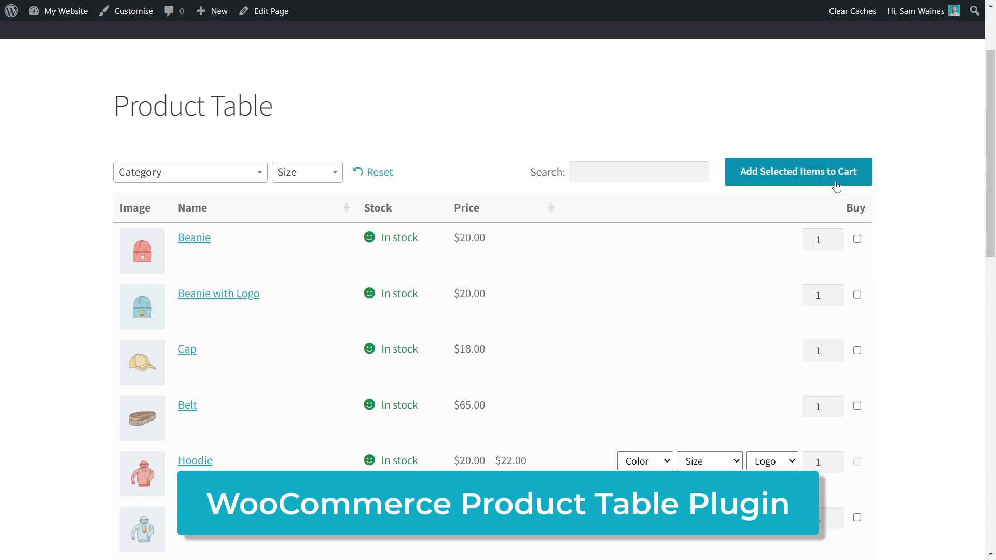
click(194, 240)
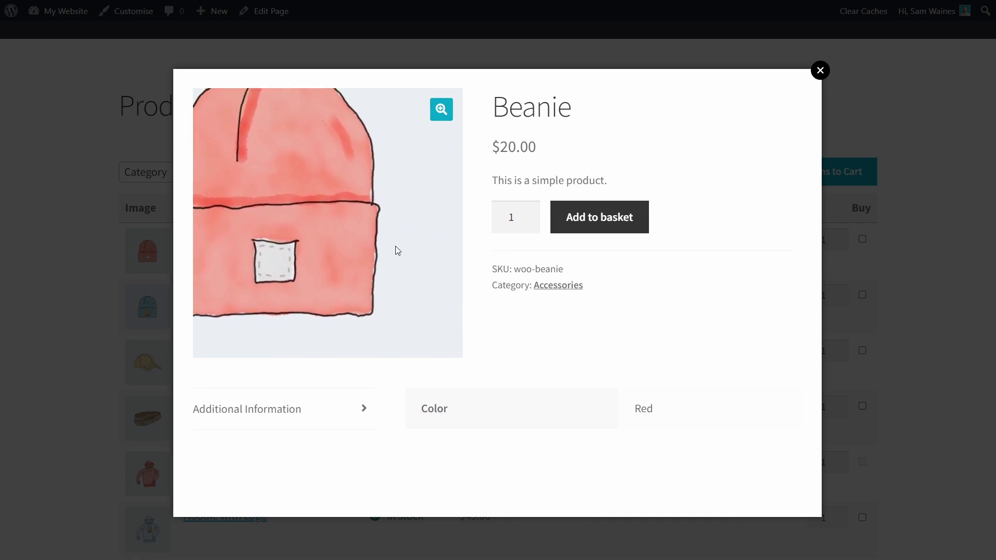
click(820, 70)
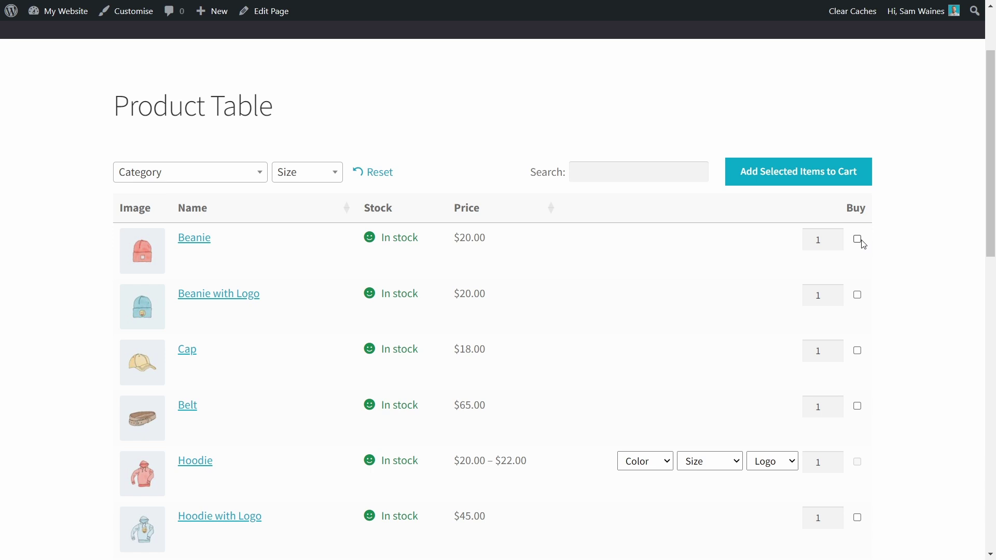
scroll(898, 249, down, 4)
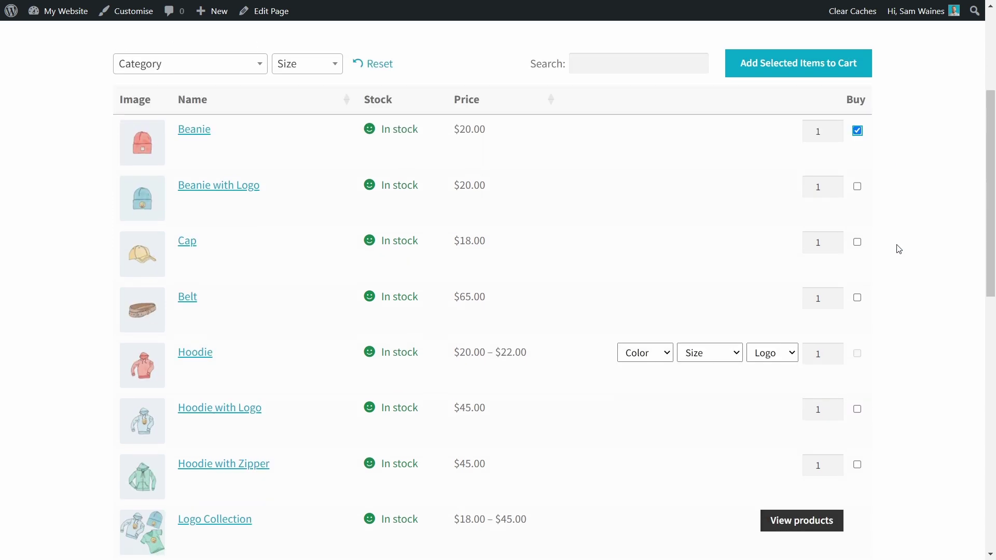
scroll(899, 249, up, 4)
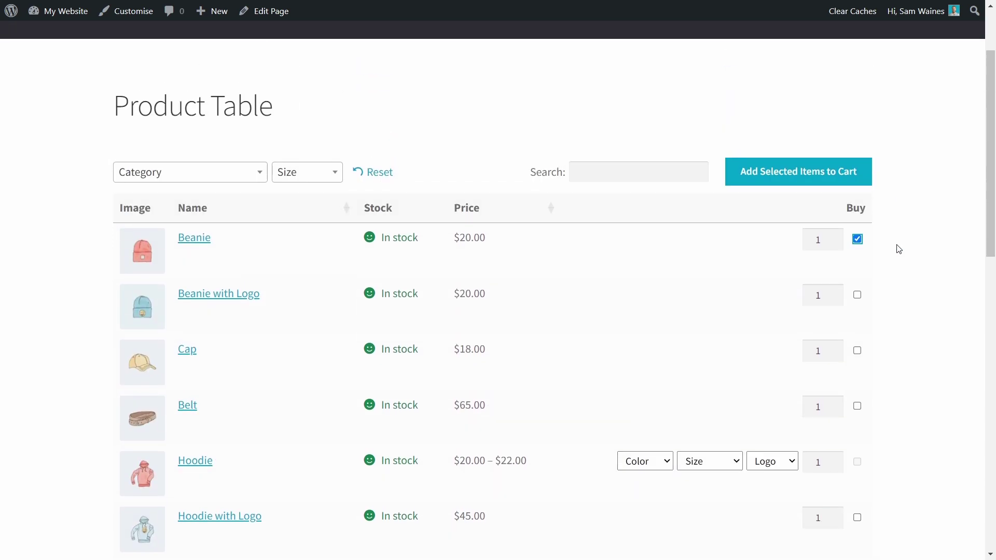